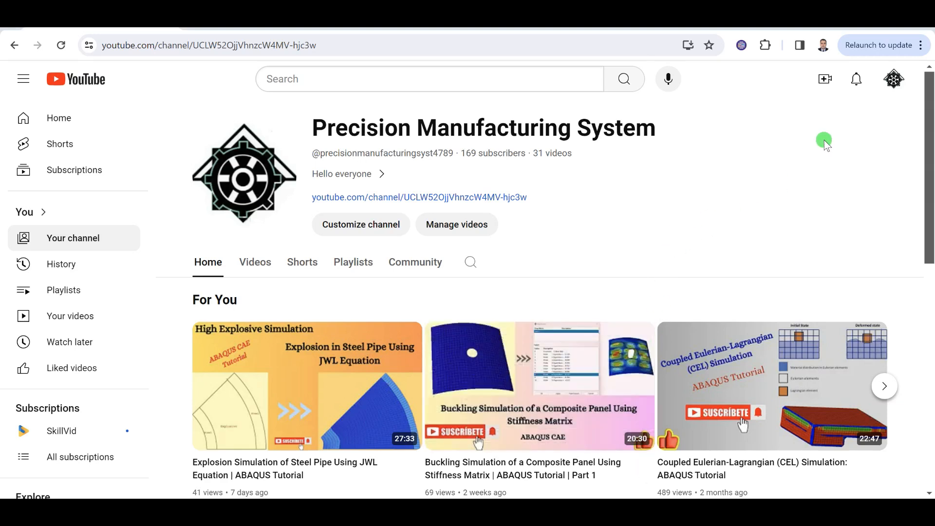
Switch to Abaqus/CAE and orbit around the curved panel part with its central hole to inspect it
{"action": "mouse_move", "coordinate": [650, 512]}
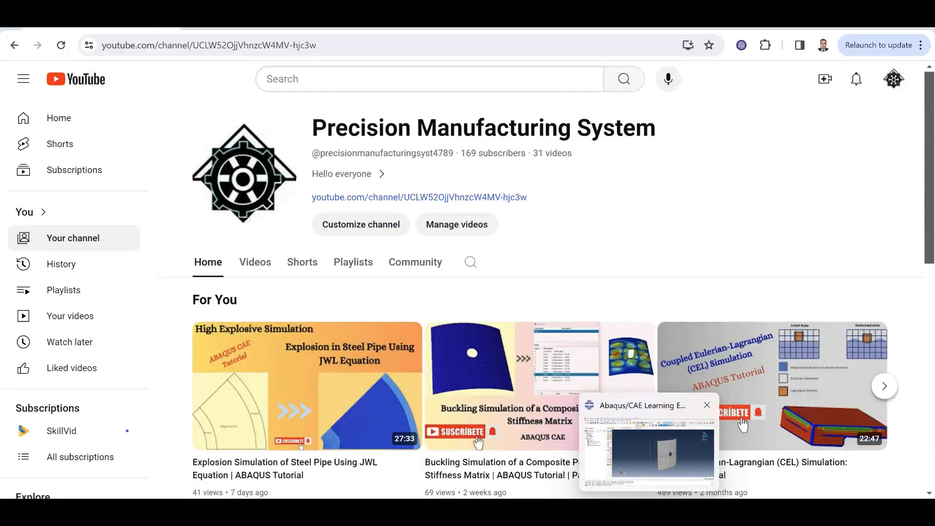
{"action": "left_click", "coordinate": [651, 480]}
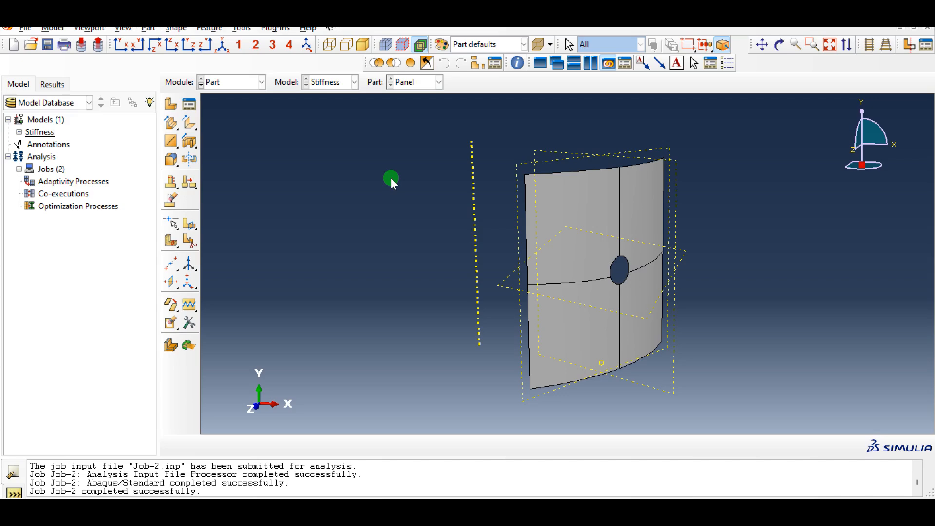
{"action": "left_click_drag", "start_coordinate": [642, 218], "coordinate": [607, 267], "text": "ctrl+alt"}
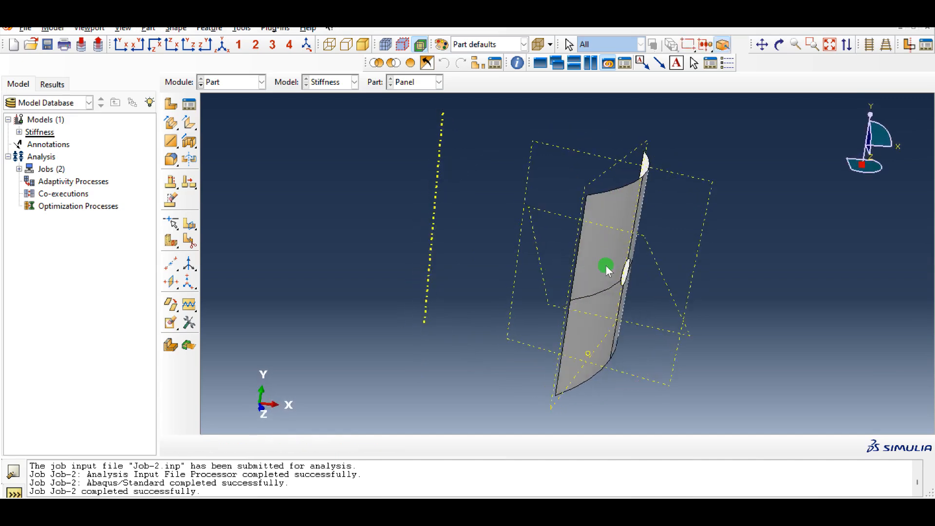
{"action": "mouse_move", "coordinate": [648, 208]}
{"action": "left_mouse_down", "text": "ctrl+alt"}
{"action": "mouse_move", "coordinate": [614, 205]}
{"action": "mouse_move", "coordinate": [653, 198]}
{"action": "left_mouse_up", "text": "ctrl+alt"}
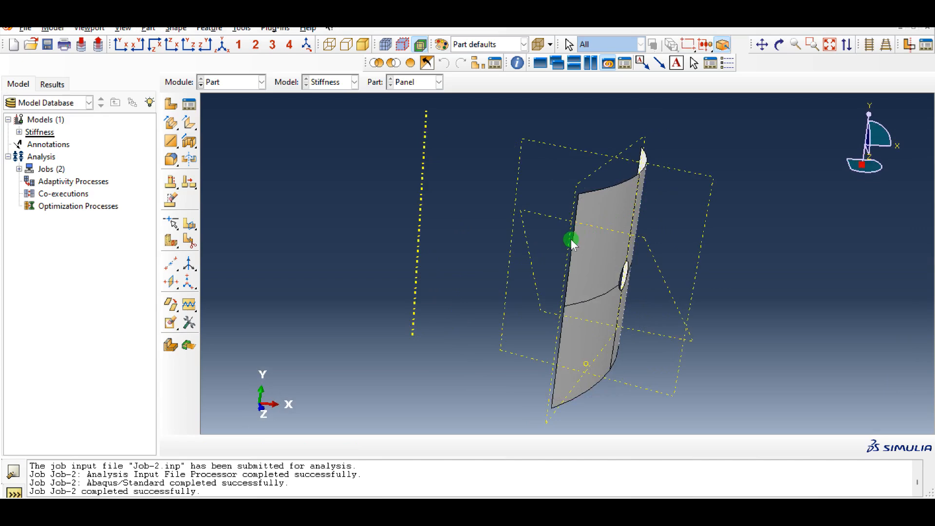
{"action": "left_click_drag", "start_coordinate": [622, 297], "coordinate": [579, 307], "text": "ctrl+alt"}
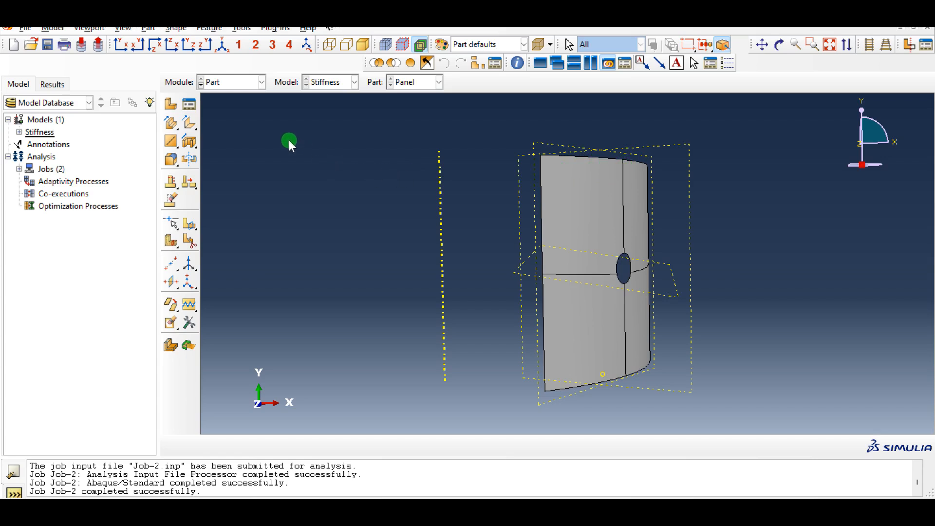
In the Property module, open Section-1 to review its general shell stiffness matrix, then close the section manager
{"action": "left_click", "coordinate": [239, 86]}
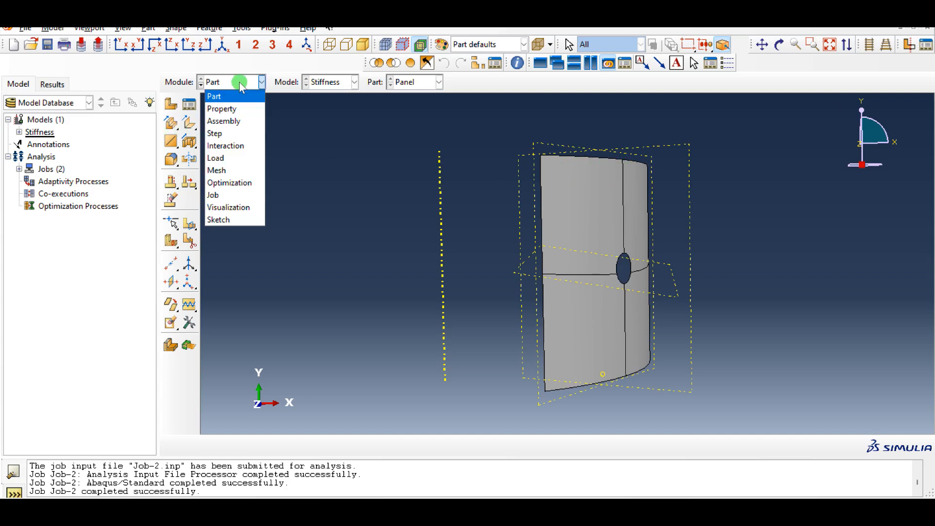
{"action": "left_click", "coordinate": [233, 109]}
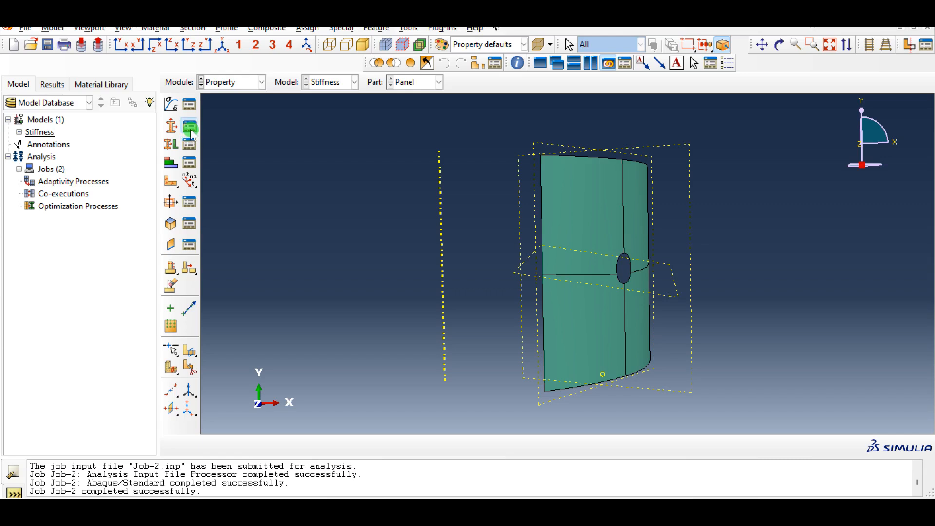
{"action": "left_click", "coordinate": [189, 126]}
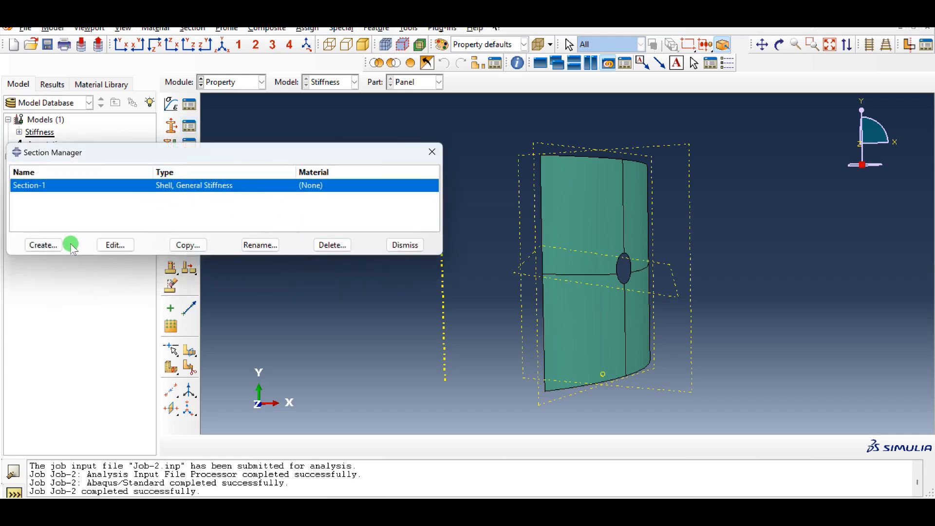
{"action": "left_click", "coordinate": [112, 246]}
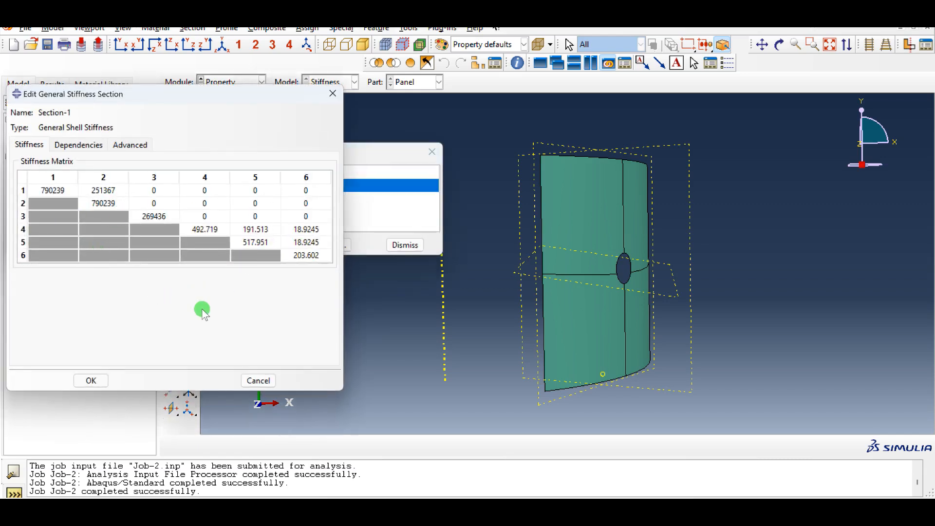
{"action": "left_click", "coordinate": [91, 380]}
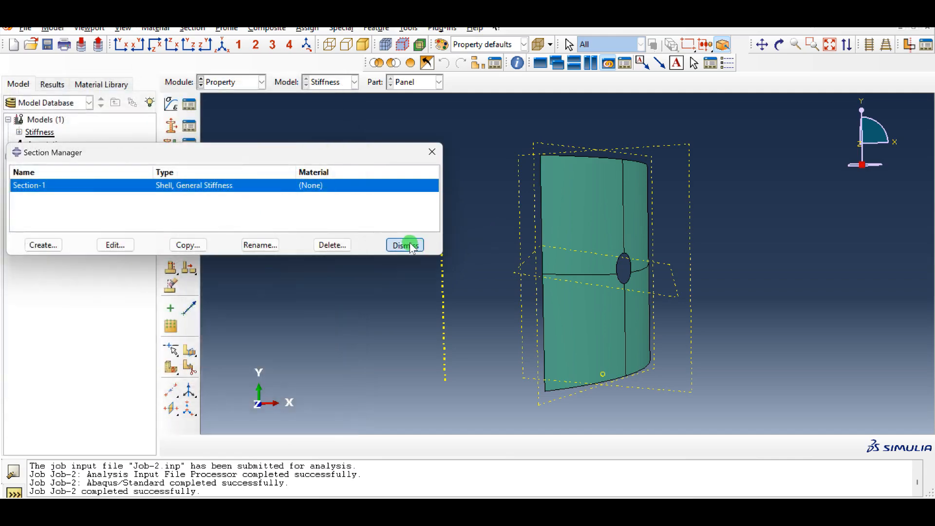
{"action": "left_click", "coordinate": [408, 245]}
In the Step module, review the settings of the buckle step Step-1, then close the step manager
{"action": "left_click", "coordinate": [230, 82]}
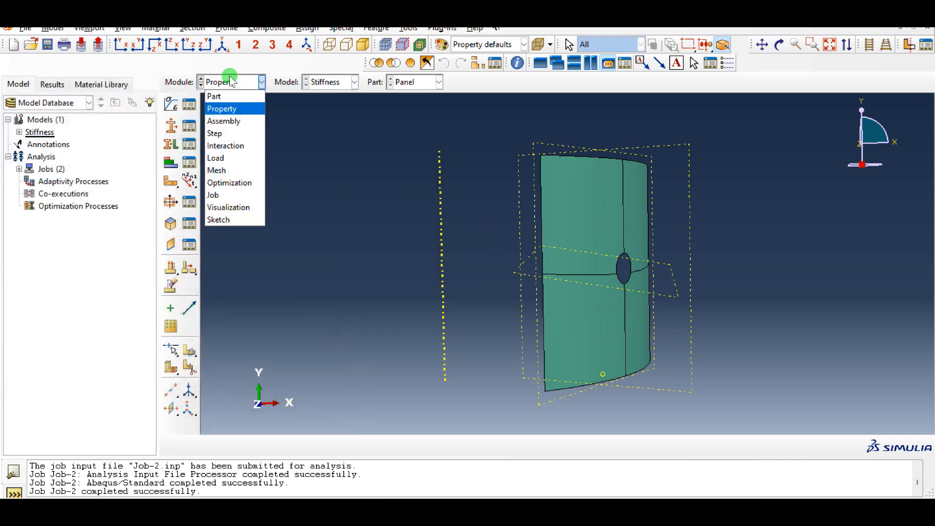
{"action": "left_click", "coordinate": [238, 133]}
{"action": "left_click", "coordinate": [190, 125]}
{"action": "double_click", "coordinate": [171, 180]}
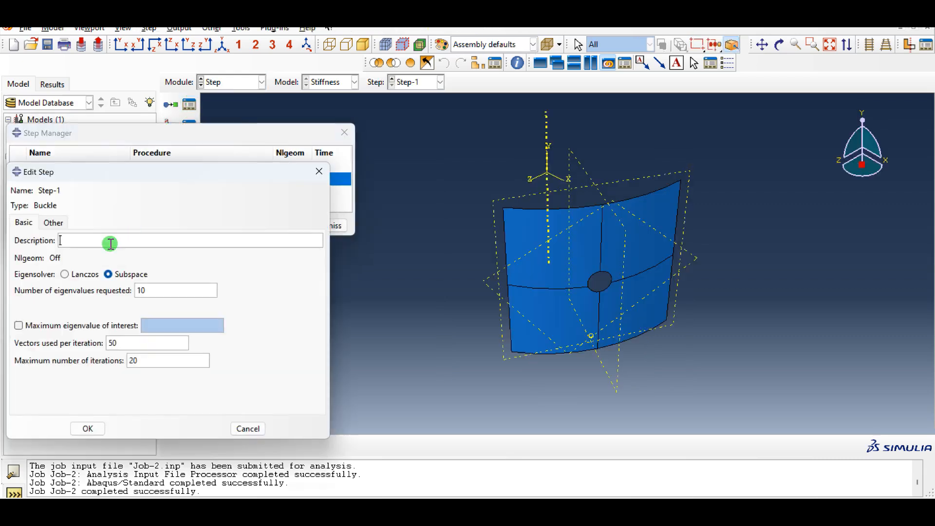
{"action": "left_click", "coordinate": [88, 429]}
{"action": "left_click", "coordinate": [333, 225]}
In the Interaction module, review the equation constraint Constraint-1 linking Equset-1 and Equset-2
{"action": "left_click", "coordinate": [240, 83]}
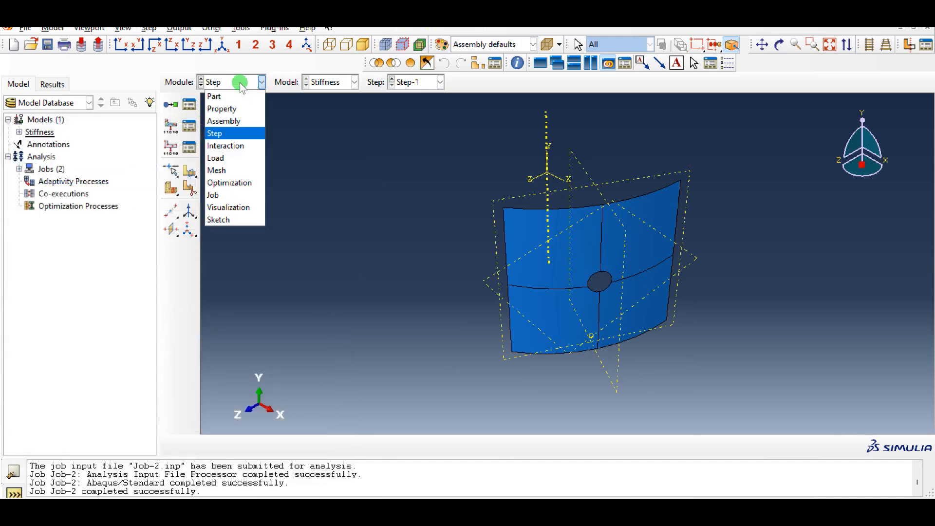
{"action": "left_click", "coordinate": [234, 145]}
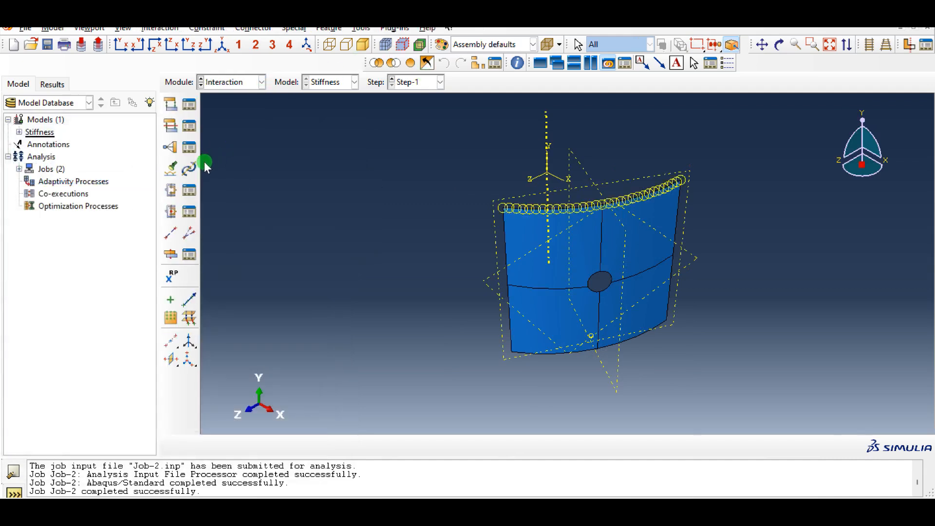
{"action": "left_click_drag", "start_coordinate": [568, 246], "coordinate": [574, 216], "text": "ctrl+alt"}
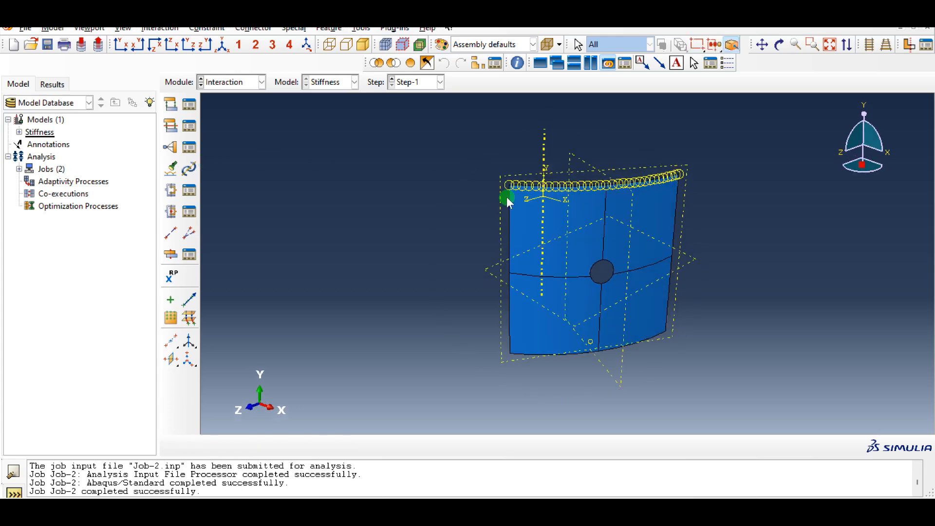
{"action": "left_click", "coordinate": [191, 153]}
{"action": "double_click", "coordinate": [69, 175]}
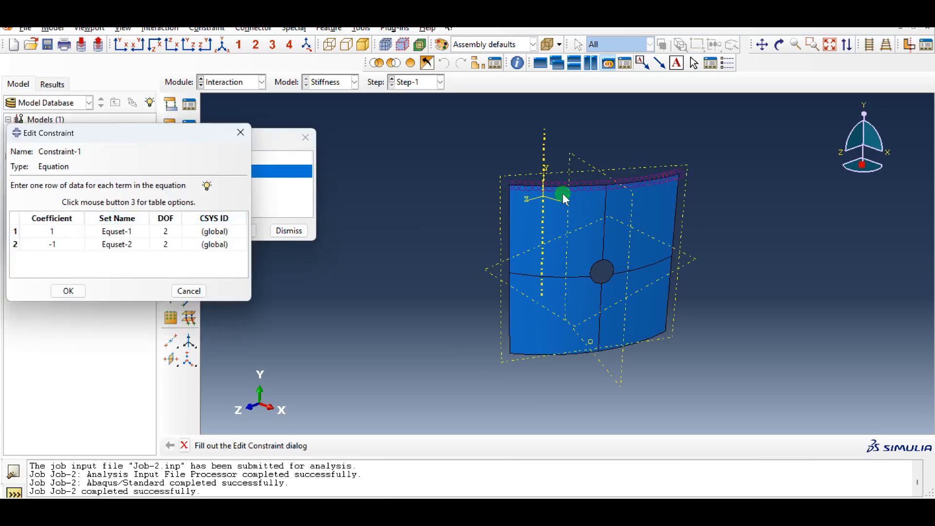
{"action": "left_click", "coordinate": [69, 291]}
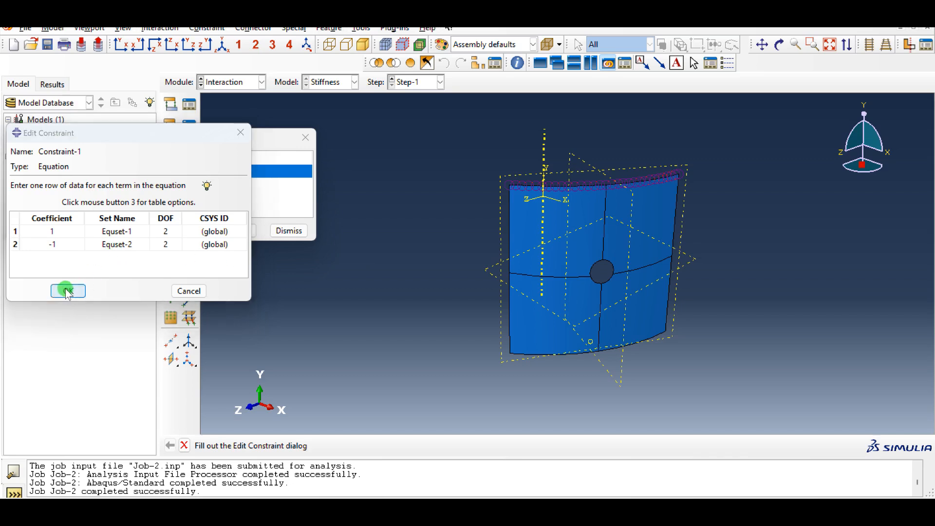
{"action": "left_click", "coordinate": [293, 231]}
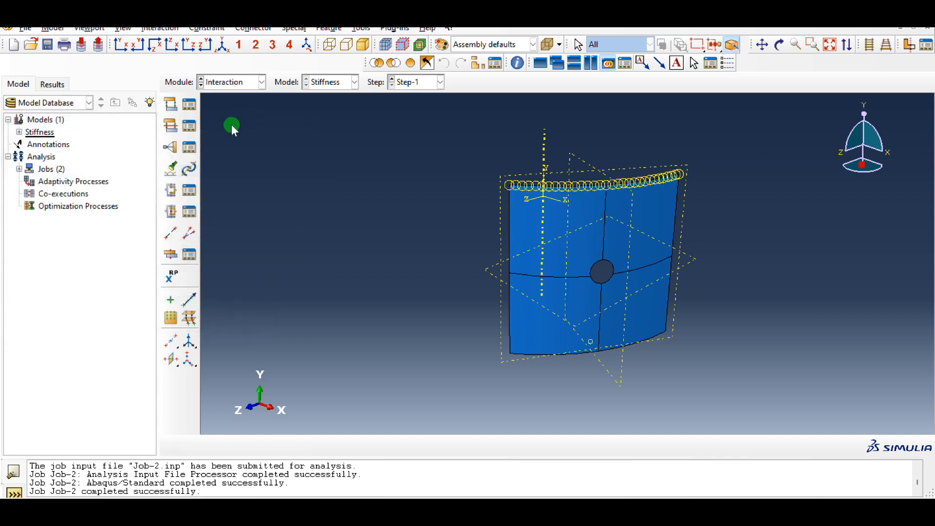
In the Load module, review the Bottom, Side and Top boundary conditions one after another
{"action": "left_click", "coordinate": [230, 82]}
{"action": "left_click", "coordinate": [235, 156]}
{"action": "left_click", "coordinate": [197, 128]}
{"action": "left_click", "coordinate": [93, 170]}
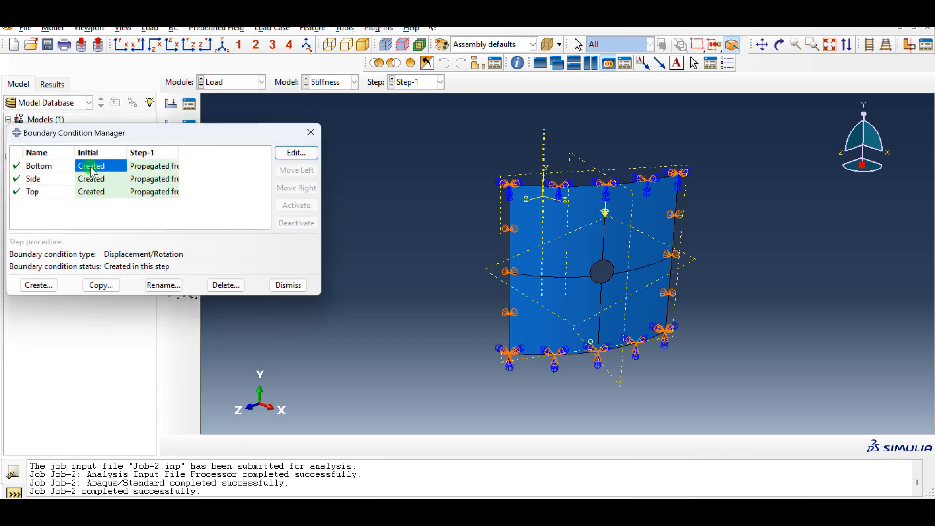
{"action": "left_click", "coordinate": [296, 152]}
{"action": "left_click", "coordinate": [122, 386]}
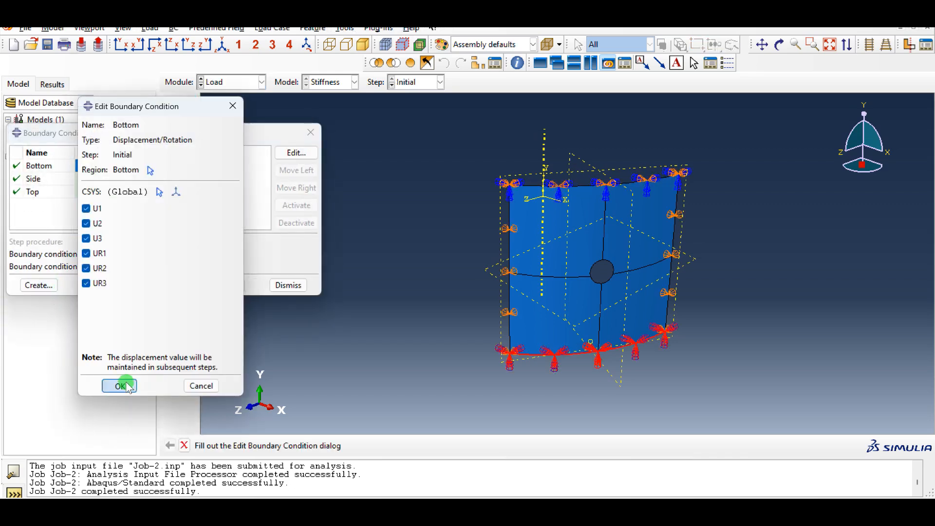
{"action": "double_click", "coordinate": [90, 179]}
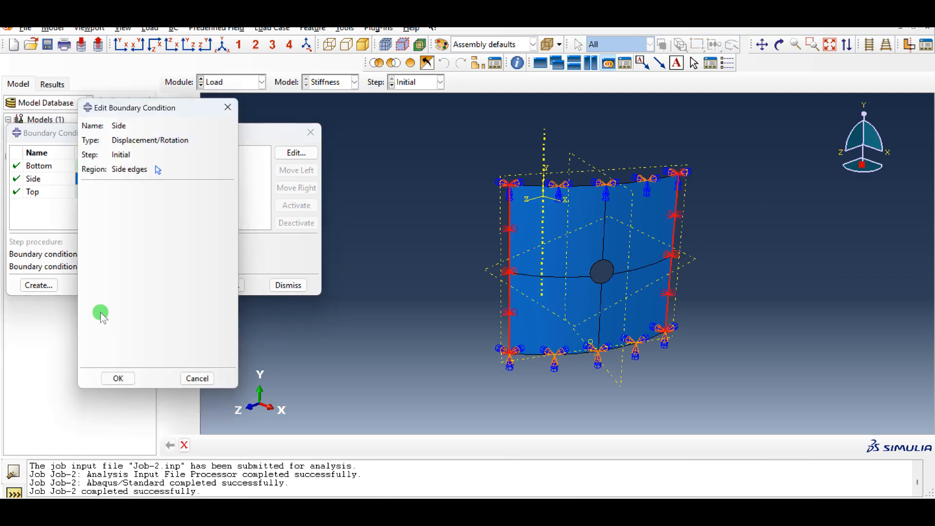
{"action": "left_click", "coordinate": [117, 385]}
{"action": "left_click", "coordinate": [97, 192]}
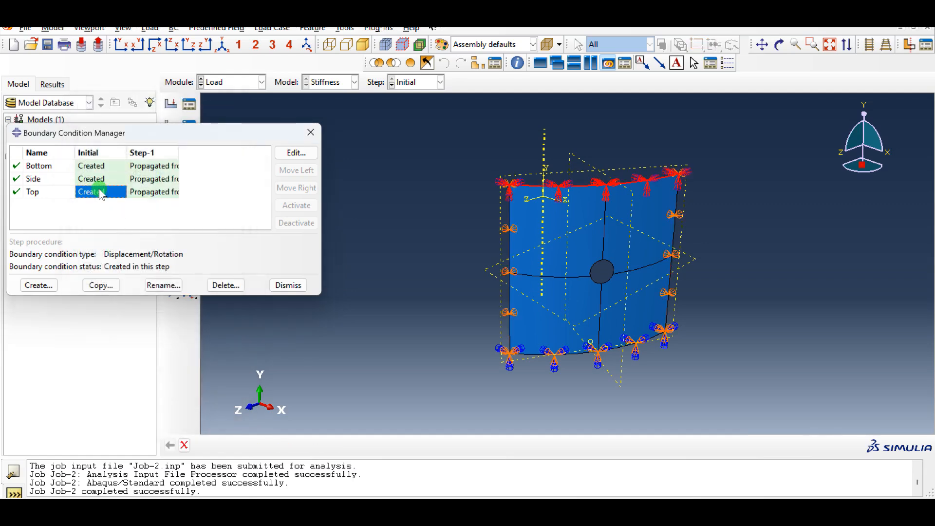
{"action": "double_click", "coordinate": [100, 193]}
{"action": "left_click", "coordinate": [119, 384]}
{"action": "left_click", "coordinate": [292, 286]}
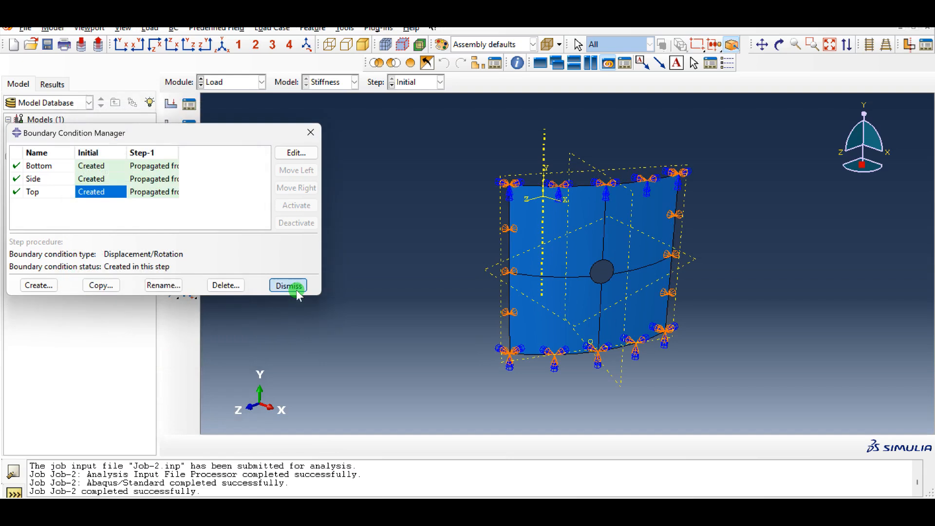
Review the concentrated force Load-1 applied to Equset-2, then close the load manager
{"action": "left_click", "coordinate": [189, 103]}
{"action": "left_click", "coordinate": [104, 107]}
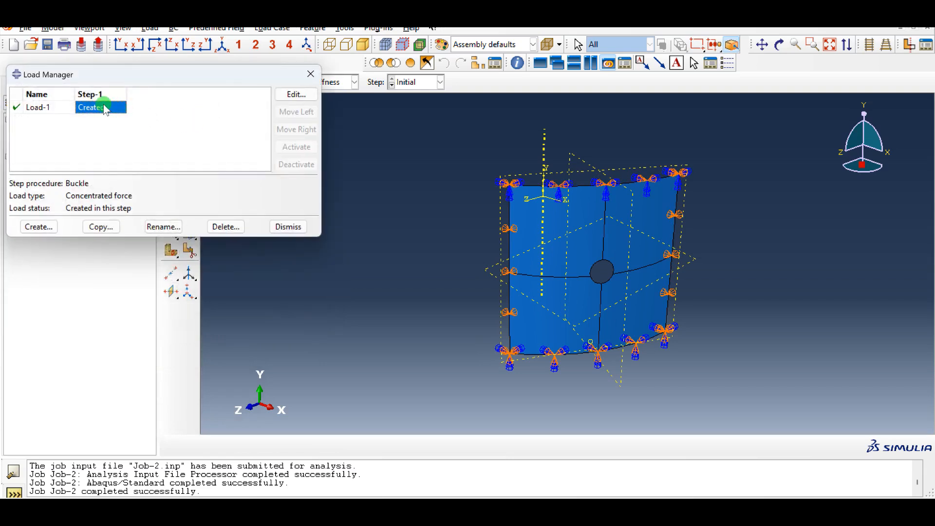
{"action": "double_click", "coordinate": [103, 107]}
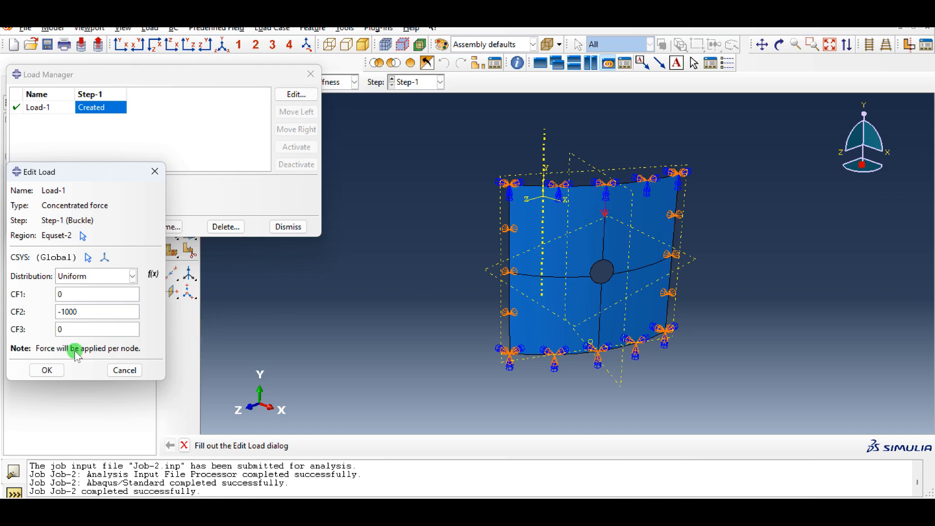
{"action": "left_click", "coordinate": [58, 371]}
{"action": "left_click", "coordinate": [291, 227]}
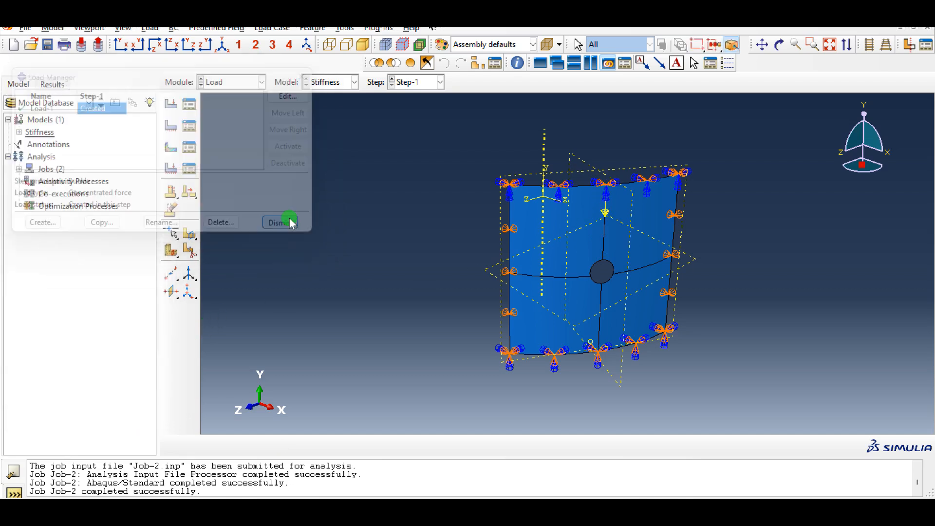
In the Job module, select Job-1 and open its results in Visualization
{"action": "left_click", "coordinate": [235, 82]}
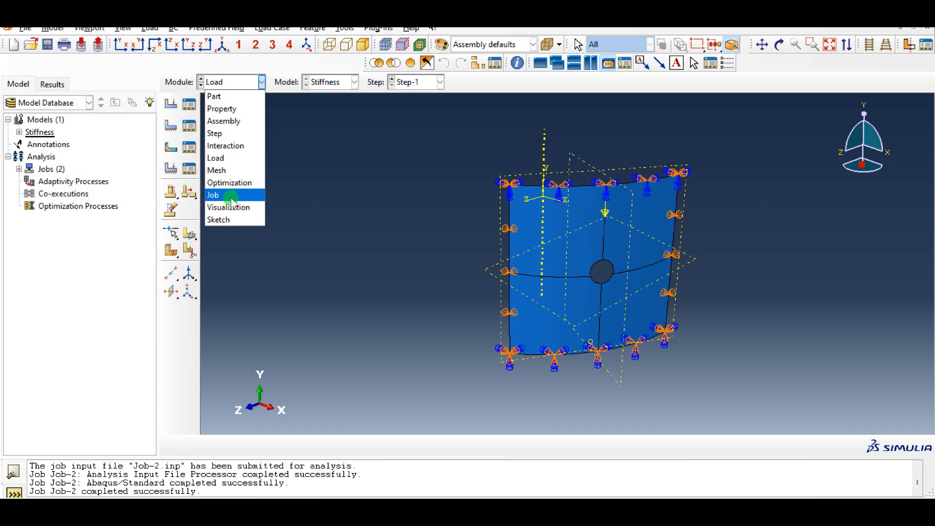
{"action": "left_click", "coordinate": [215, 195]}
{"action": "left_click", "coordinate": [190, 126]}
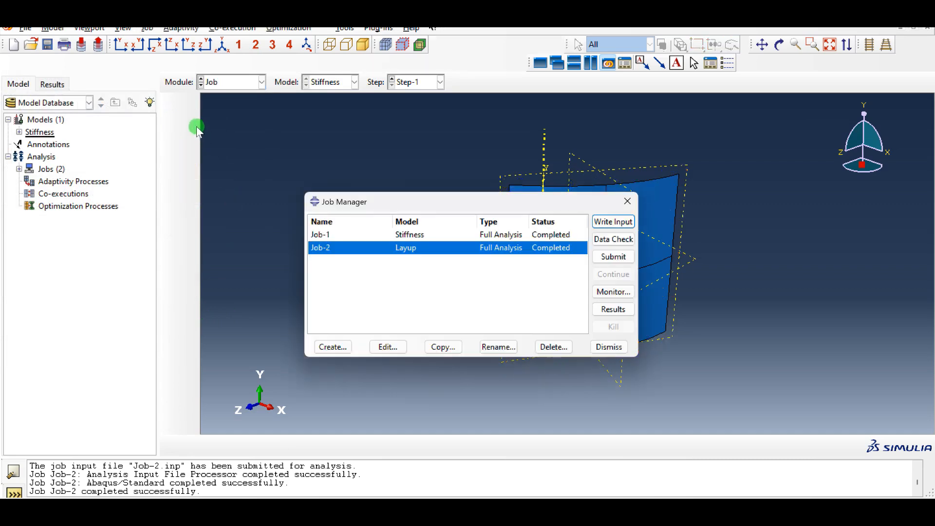
{"action": "left_click", "coordinate": [571, 236]}
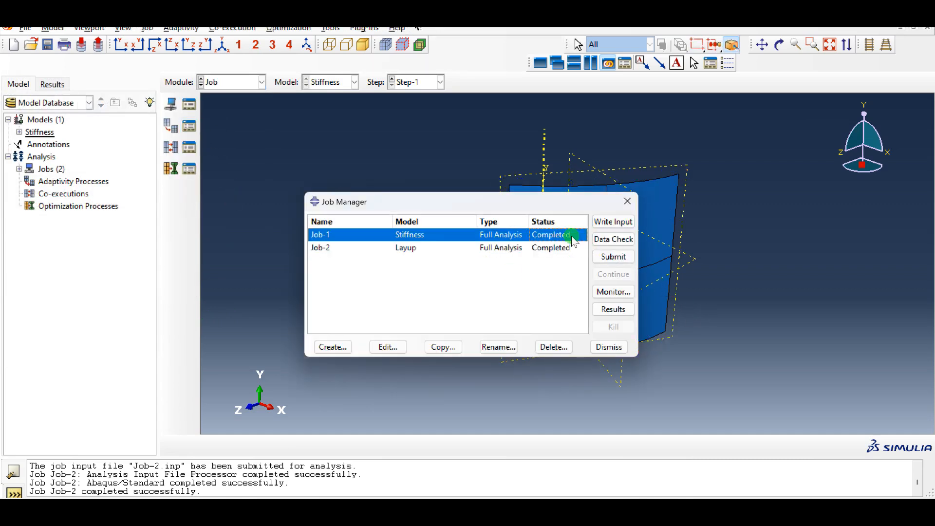
{"action": "left_click", "coordinate": [616, 309]}
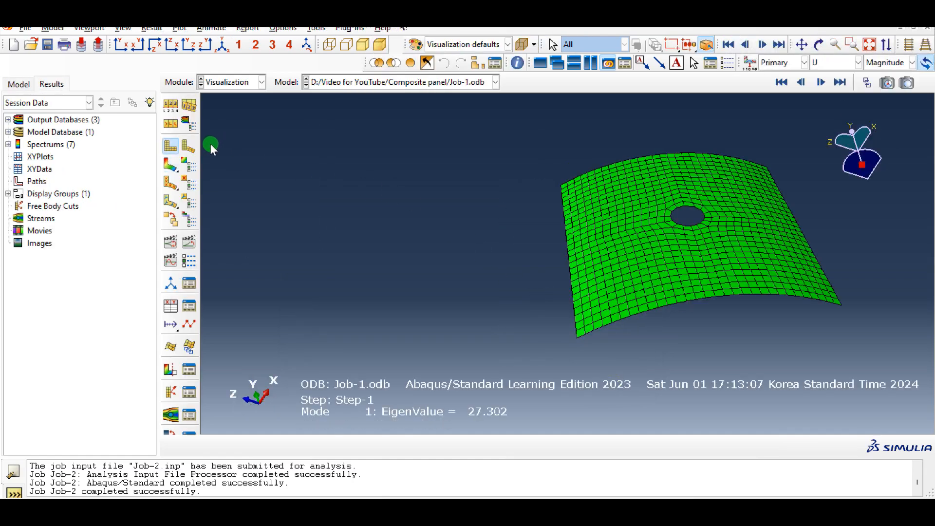
Plot displacement magnitude contours on the deformed shape and step through buckling modes 1 to 10 with the Step/Frame selector
{"action": "left_click", "coordinate": [171, 165]}
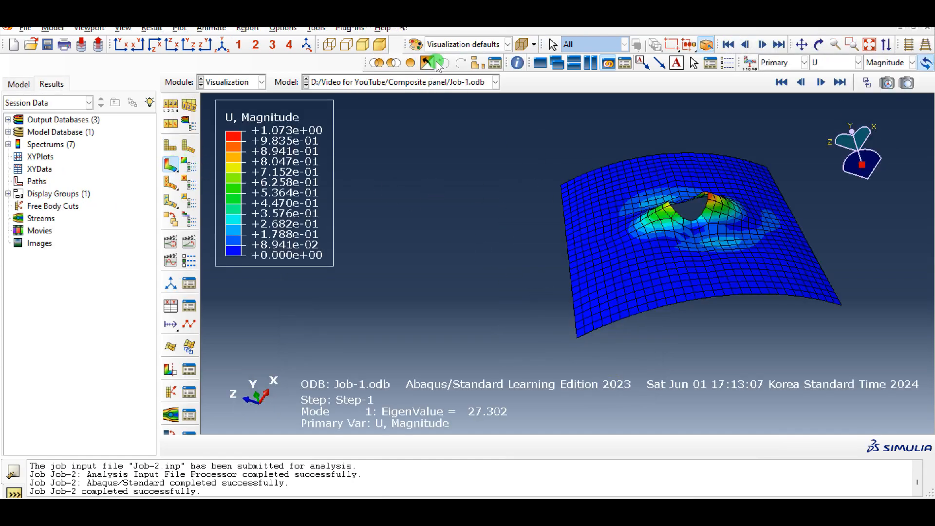
{"action": "left_click", "coordinate": [152, 28]}
{"action": "left_click", "coordinate": [168, 41]}
{"action": "left_click", "coordinate": [108, 250]}
{"action": "left_click", "coordinate": [123, 311]}
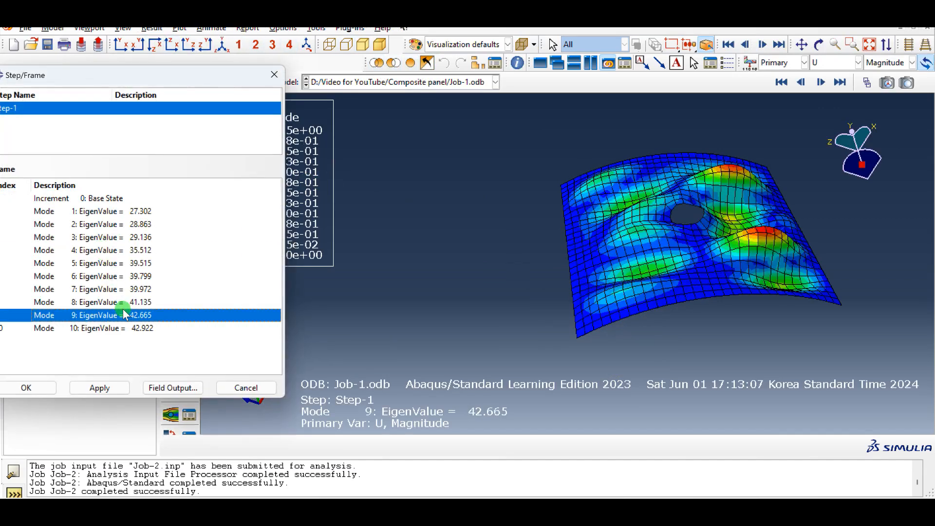
{"action": "left_click", "coordinate": [138, 277]}
{"action": "left_click", "coordinate": [149, 210]}
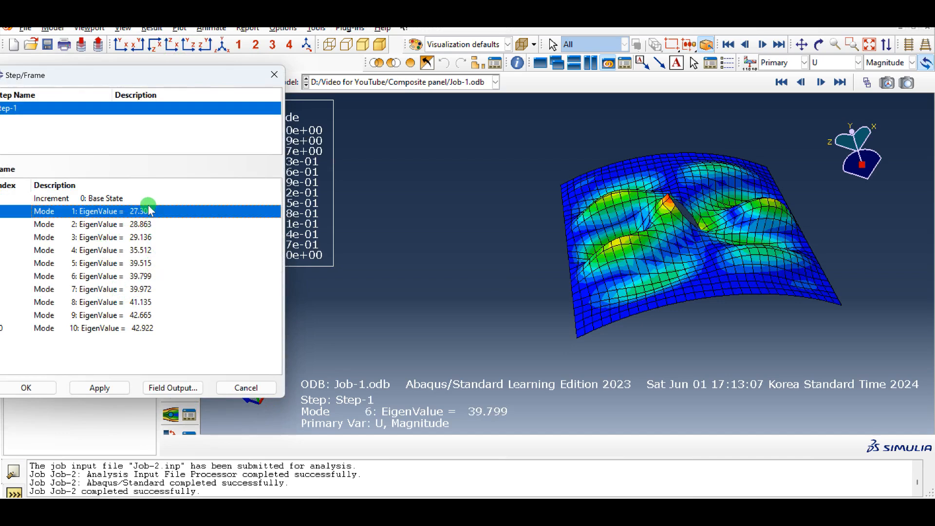
{"action": "left_click", "coordinate": [135, 263]}
{"action": "left_click", "coordinate": [133, 276]}
{"action": "left_click", "coordinate": [131, 302]}
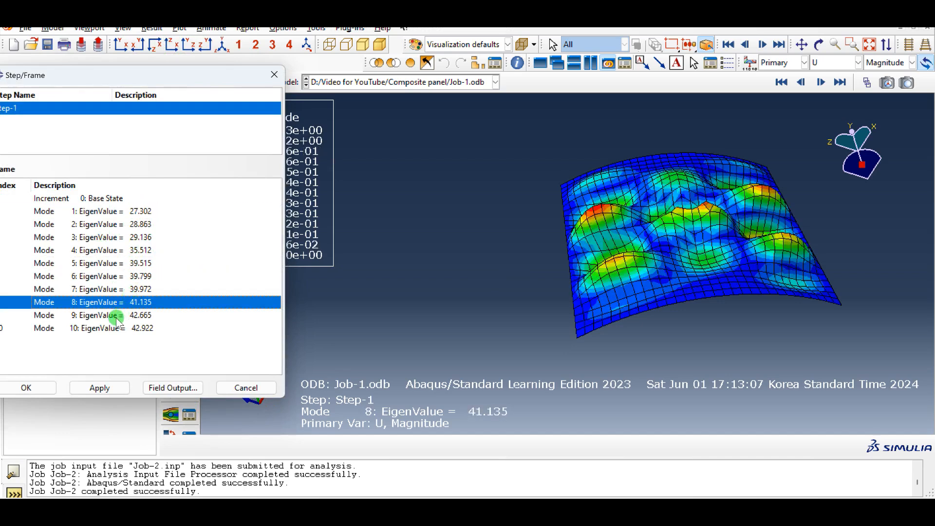
{"action": "left_click", "coordinate": [122, 317]}
{"action": "left_click", "coordinate": [117, 328]}
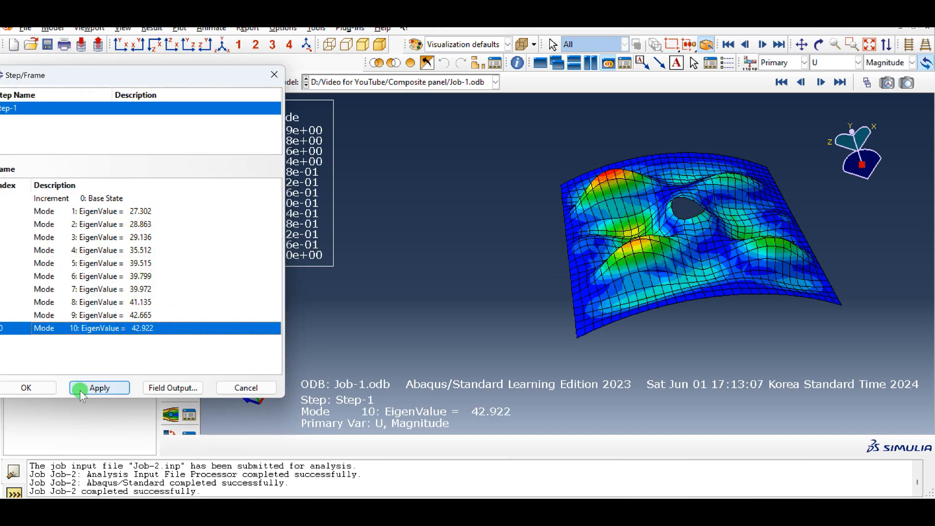
Close the frame selector and examine the buckling mode 10 shape from a different angle
{"action": "left_click", "coordinate": [26, 388]}
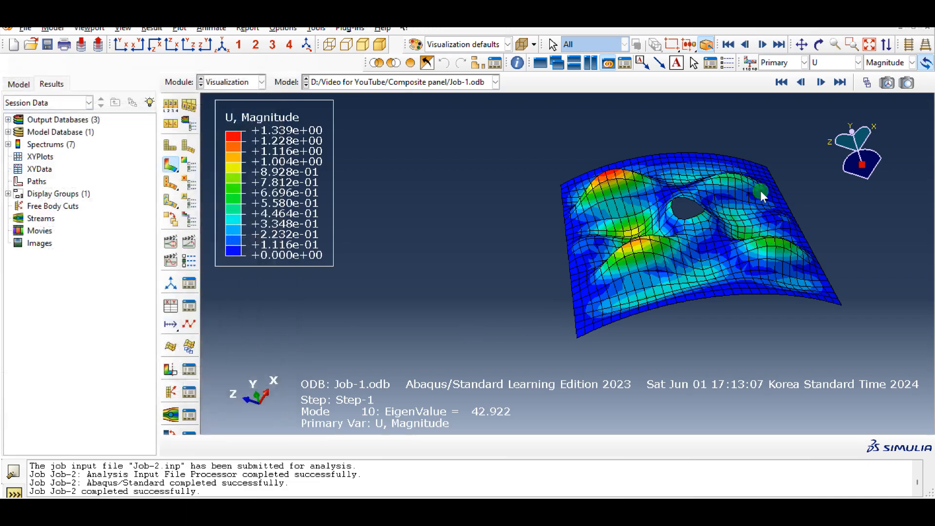
{"action": "left_click_drag", "start_coordinate": [720, 189], "coordinate": [707, 267], "text": "ctrl+alt"}
{"action": "left_click_drag", "start_coordinate": [645, 201], "coordinate": [743, 232]}
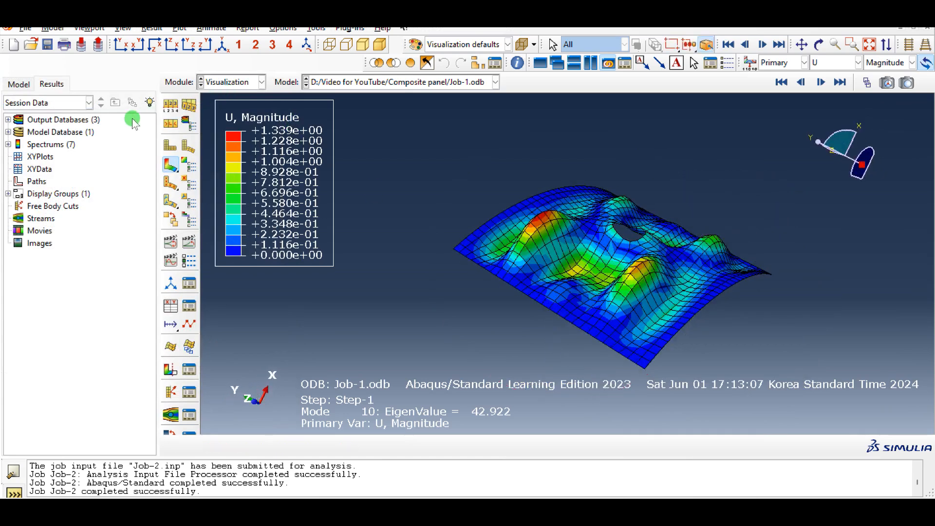
Copy the Stiffness model to a new model named Layup
{"action": "left_click", "coordinate": [20, 85]}
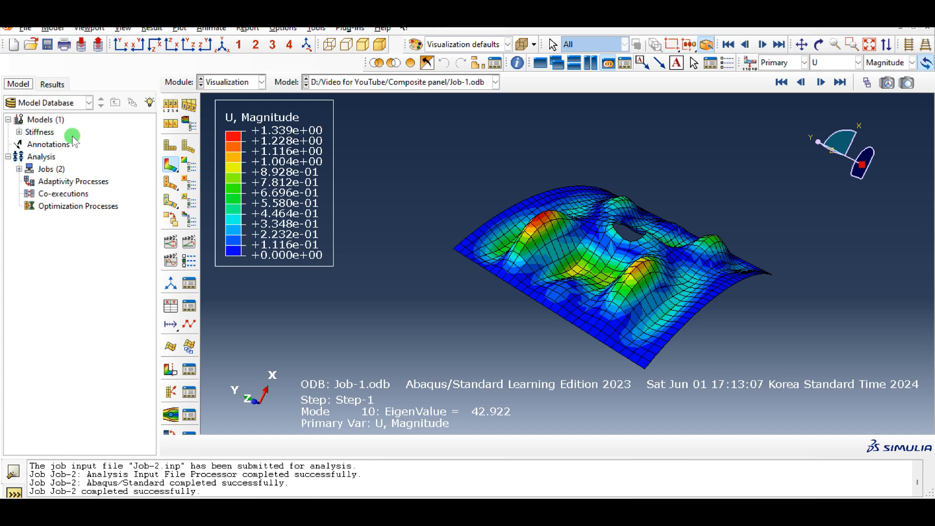
{"action": "right_click", "coordinate": [47, 135]}
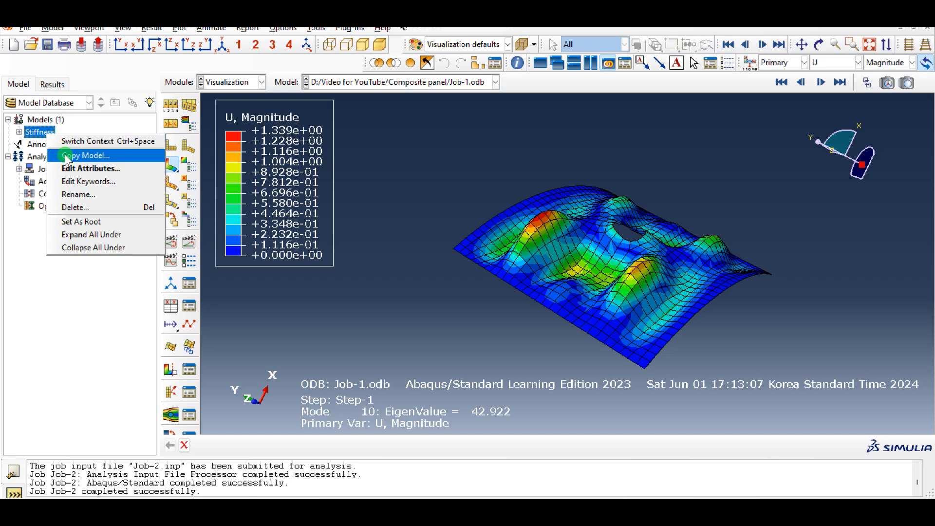
{"action": "left_click", "coordinate": [62, 152]}
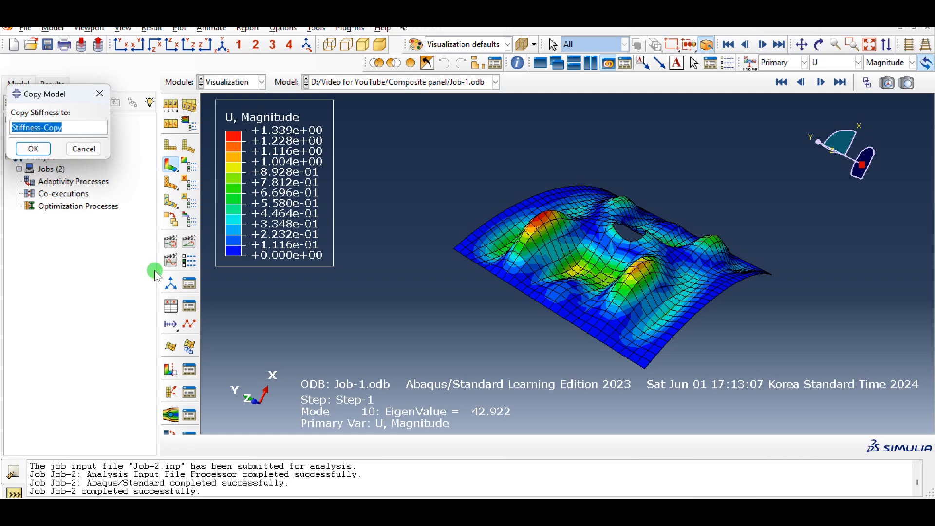
{"action": "type", "text": "Layup"}
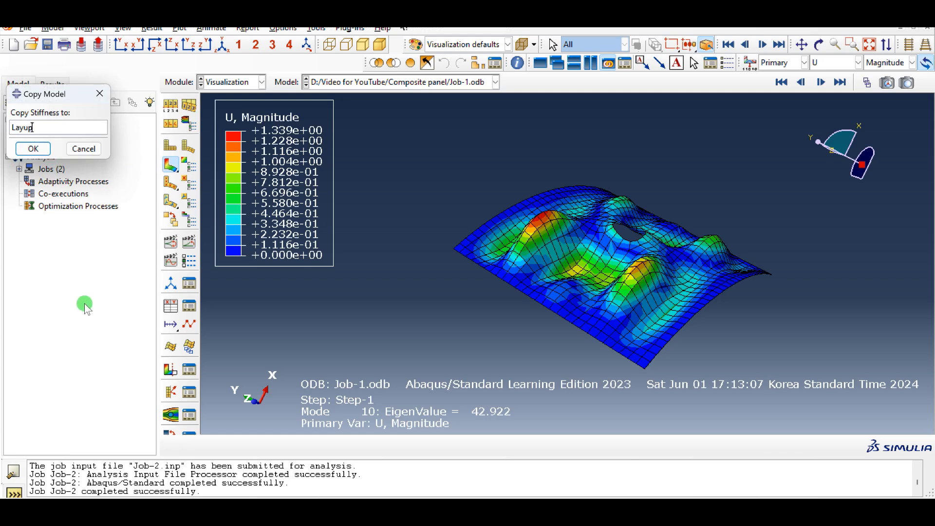
{"action": "left_click", "coordinate": [36, 149]}
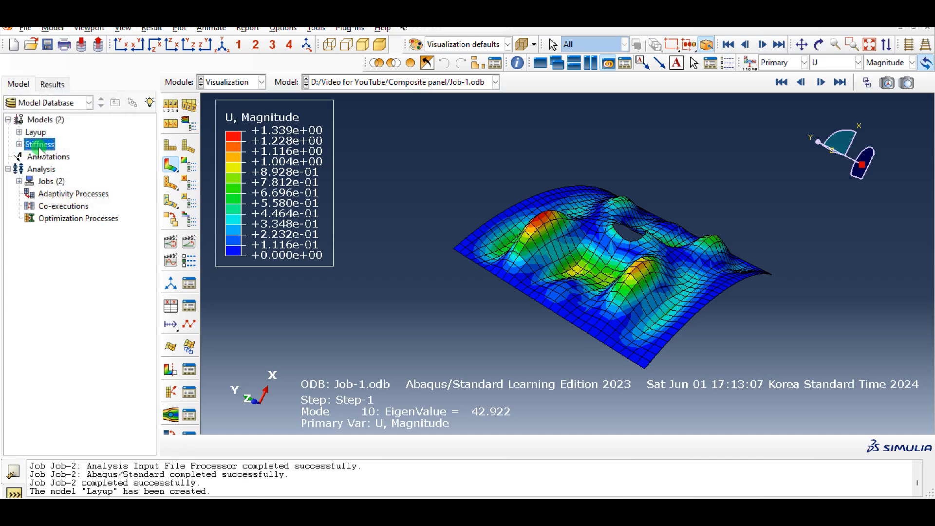
In the Part module of the Layup model, create a geometry set named All containing all panel faces
{"action": "left_click", "coordinate": [235, 83]}
{"action": "left_click", "coordinate": [229, 96]}
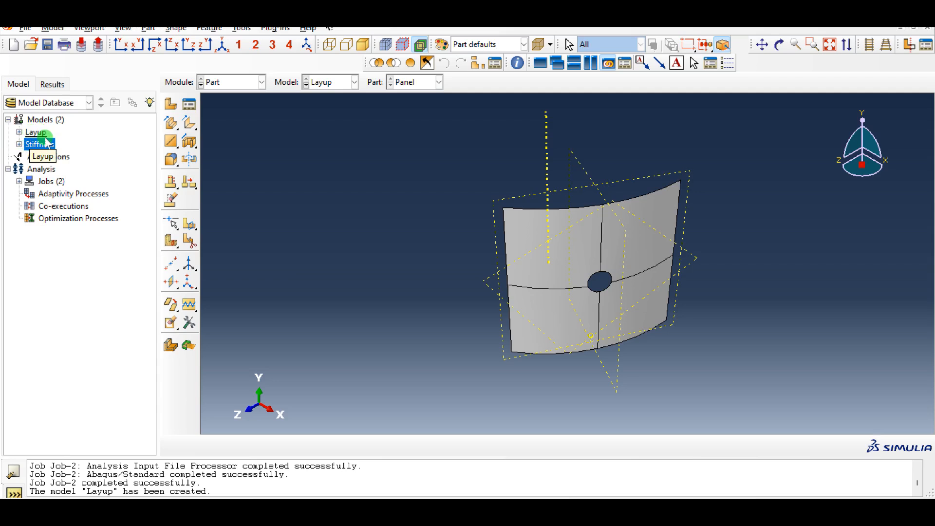
{"action": "left_click", "coordinate": [19, 132]}
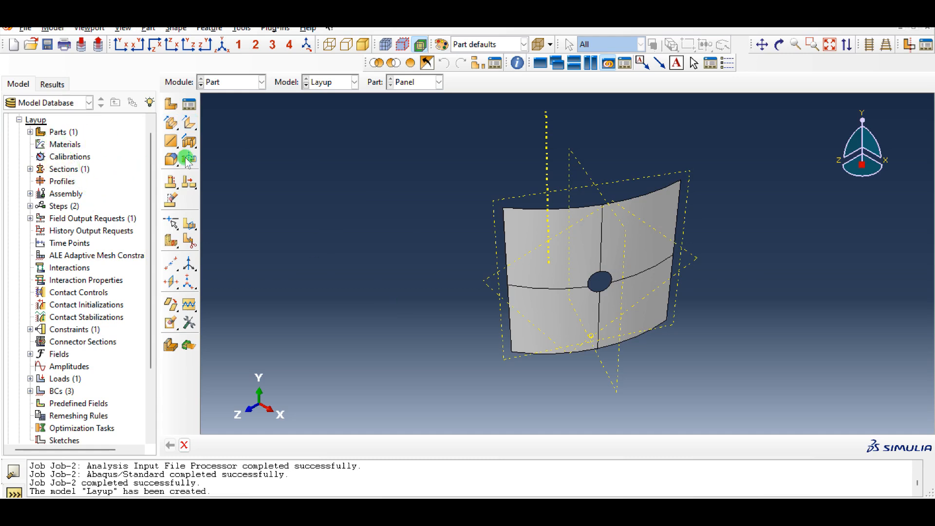
{"action": "left_click", "coordinate": [30, 132]}
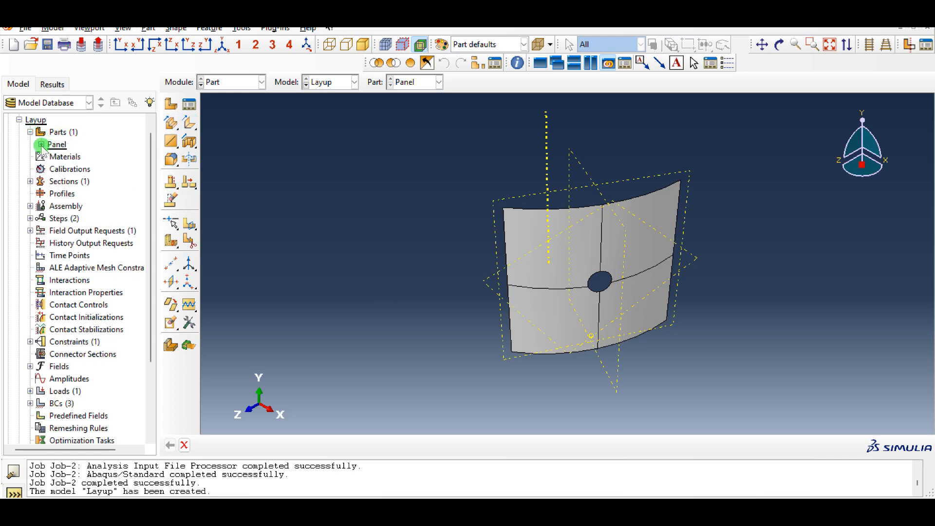
{"action": "left_click", "coordinate": [41, 145]}
{"action": "double_click", "coordinate": [78, 170]}
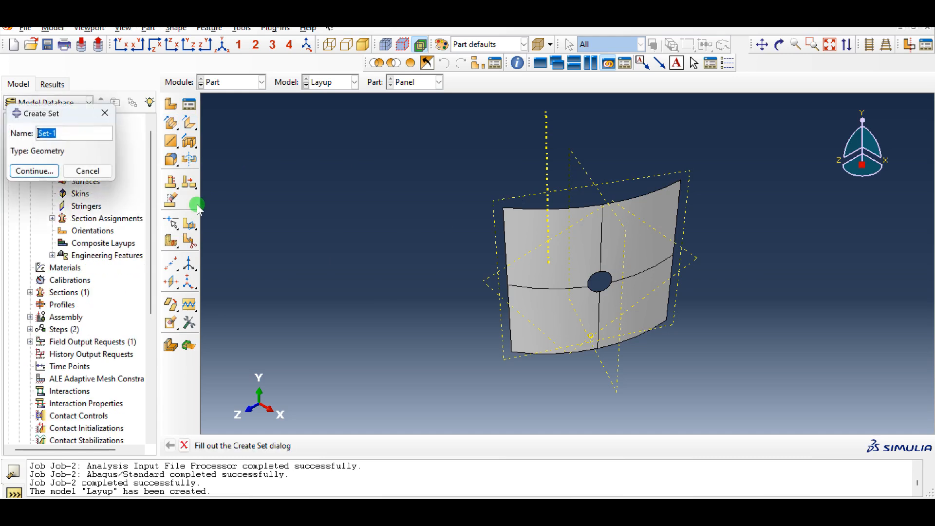
{"action": "type", "text": "All"}
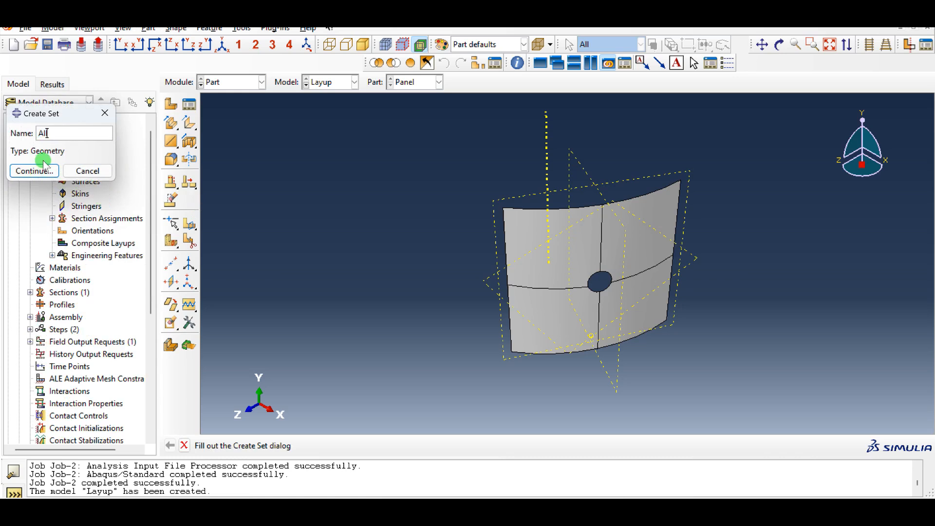
{"action": "left_click", "coordinate": [46, 172]}
{"action": "left_click_drag", "start_coordinate": [729, 154], "coordinate": [461, 373]}
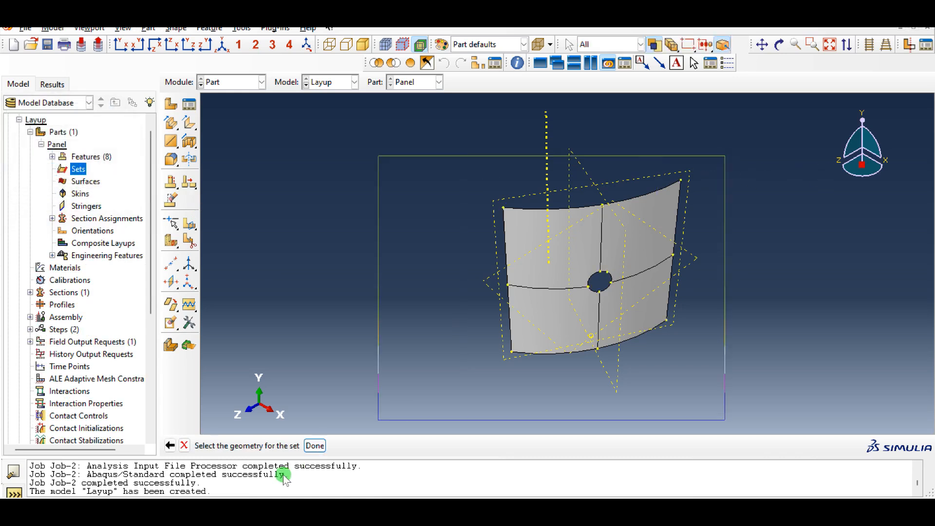
{"action": "middle_click", "coordinate": [290, 286]}
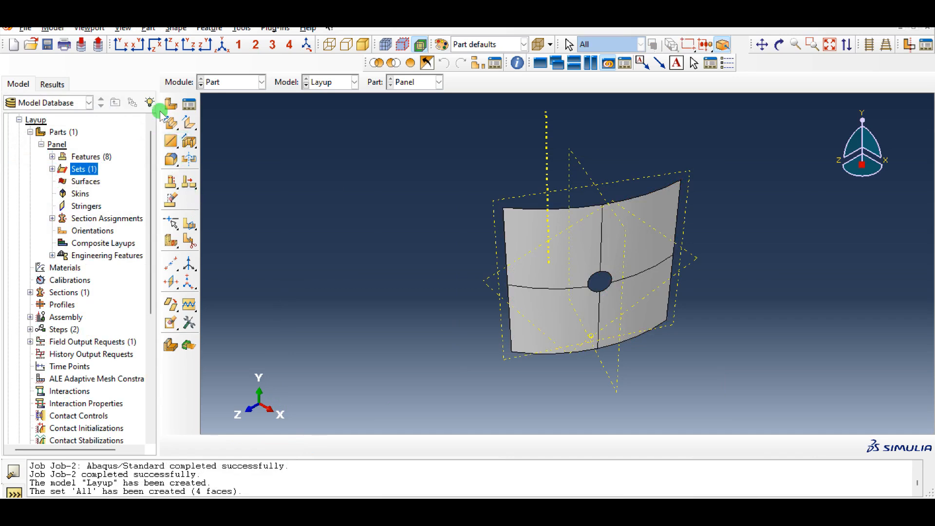
In the Property module, delete the general stiffness shell section Section-1
{"action": "left_click", "coordinate": [230, 83]}
{"action": "left_click", "coordinate": [233, 111]}
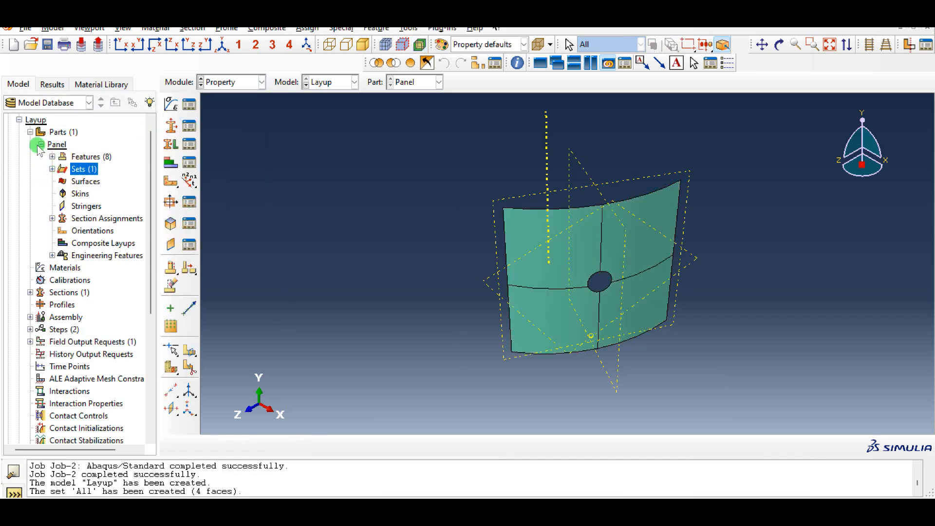
{"action": "left_click", "coordinate": [189, 129]}
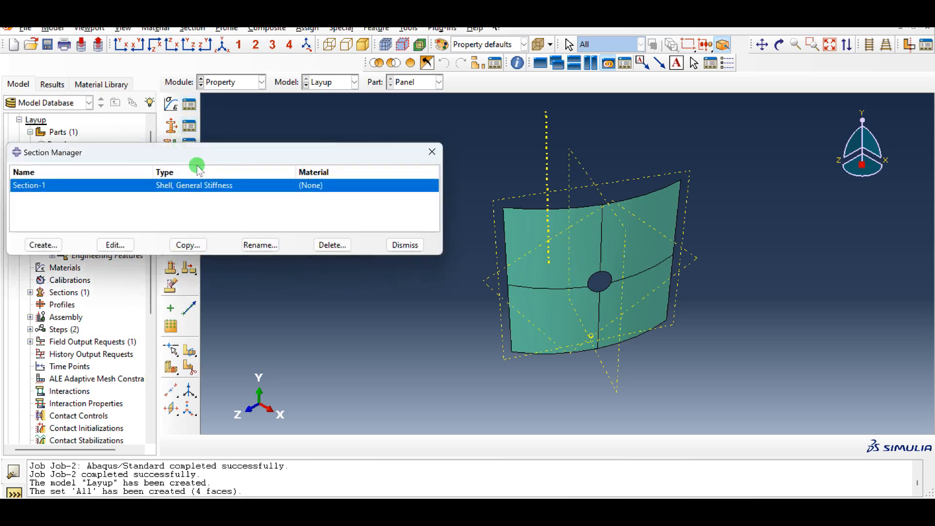
{"action": "left_click", "coordinate": [333, 245]}
{"action": "left_click", "coordinate": [438, 274]}
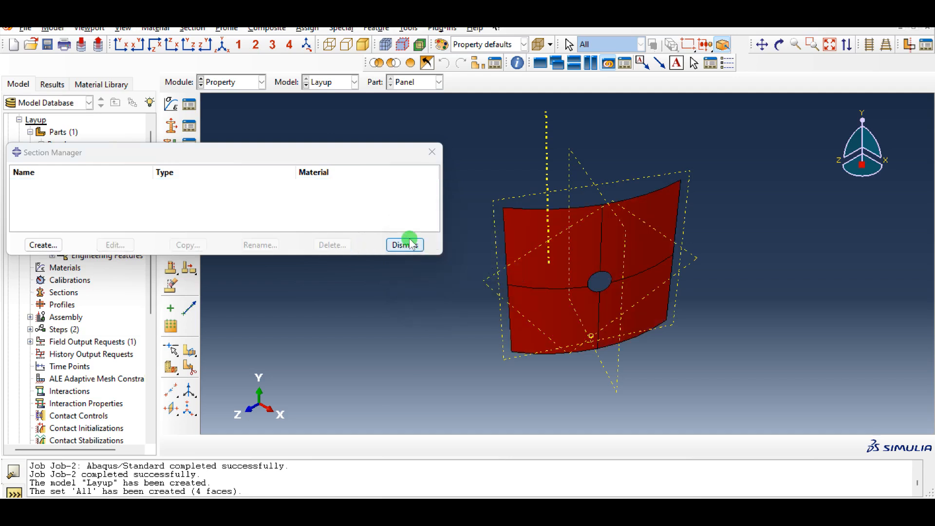
{"action": "left_click", "coordinate": [402, 245]}
Delete the Section-1 section assignment from the panel
{"action": "left_click", "coordinate": [189, 145]}
{"action": "left_click", "coordinate": [234, 183]}
{"action": "left_click", "coordinate": [278, 243]}
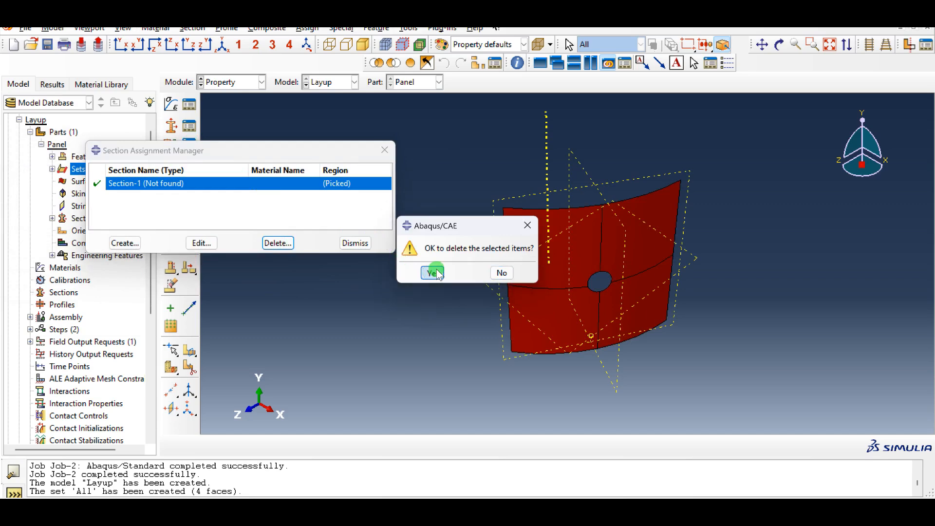
{"action": "left_click", "coordinate": [432, 272]}
{"action": "left_click", "coordinate": [355, 244]}
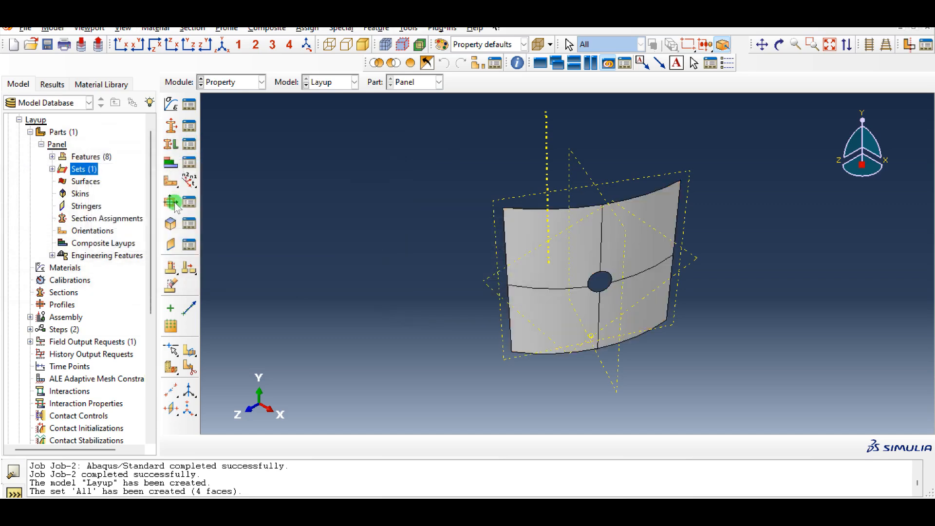
Create a material named Epoxy with a Lamina-type elastic behavior
{"action": "left_click", "coordinate": [189, 104]}
{"action": "left_click", "coordinate": [179, 153]}
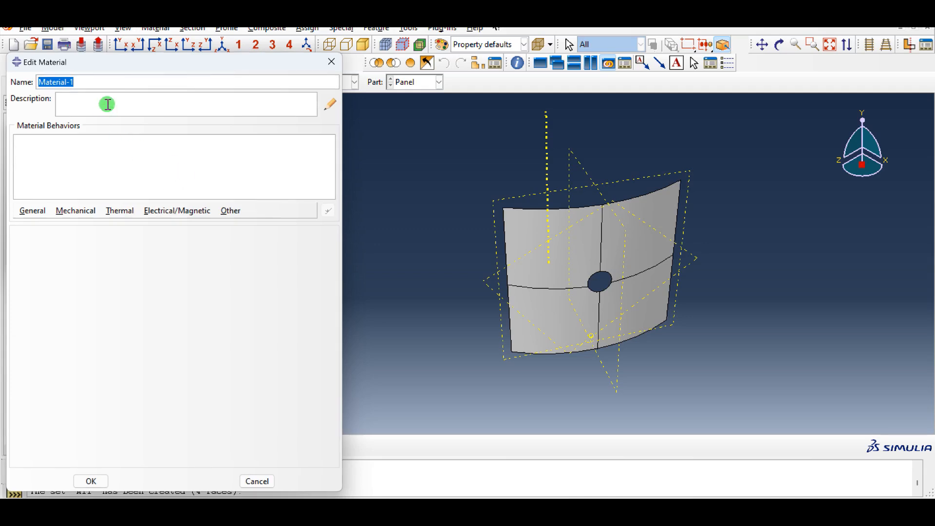
{"action": "type", "text": "Expo"}
{"action": "key", "text": "BackSpace"}
{"action": "key", "text": "BackSpace"}
{"action": "key", "text": "BackSpace"}
{"action": "type", "text": "poxy"}
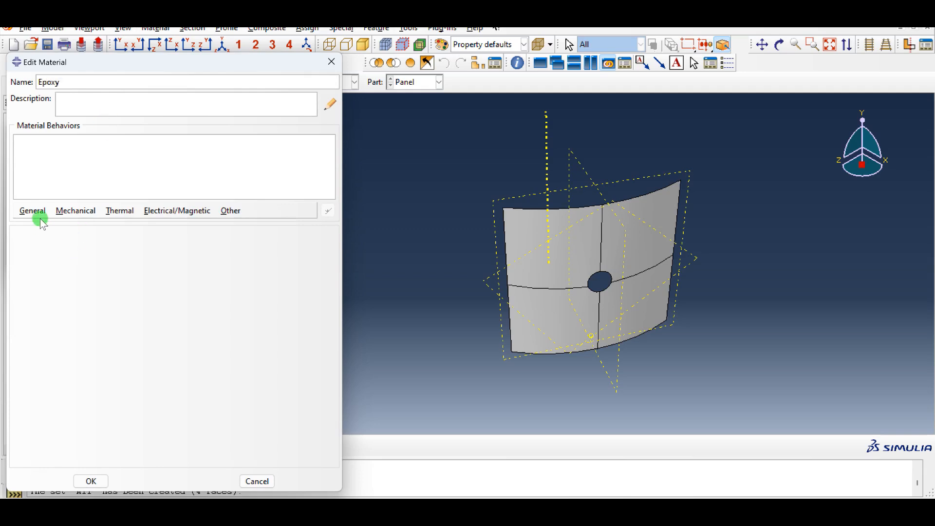
{"action": "left_click", "coordinate": [70, 210]}
{"action": "mouse_move", "coordinate": [83, 224]}
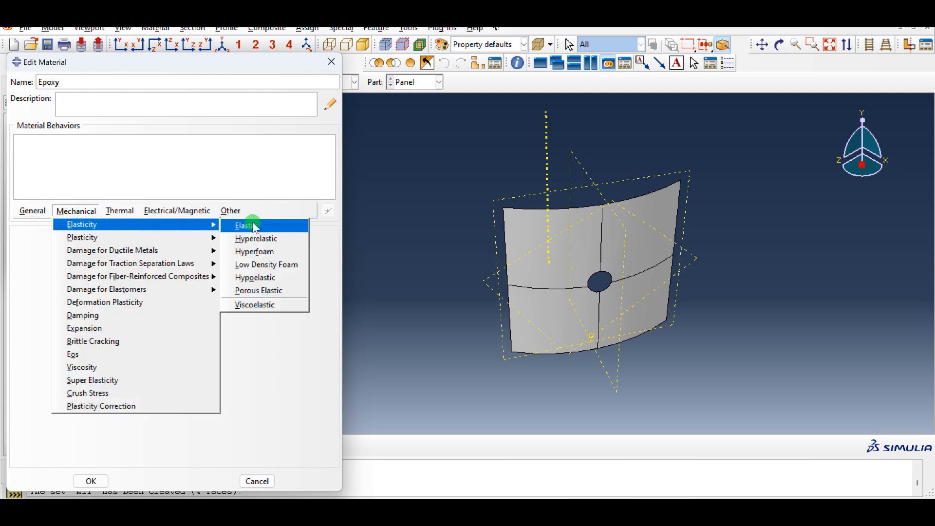
{"action": "left_click", "coordinate": [253, 225]}
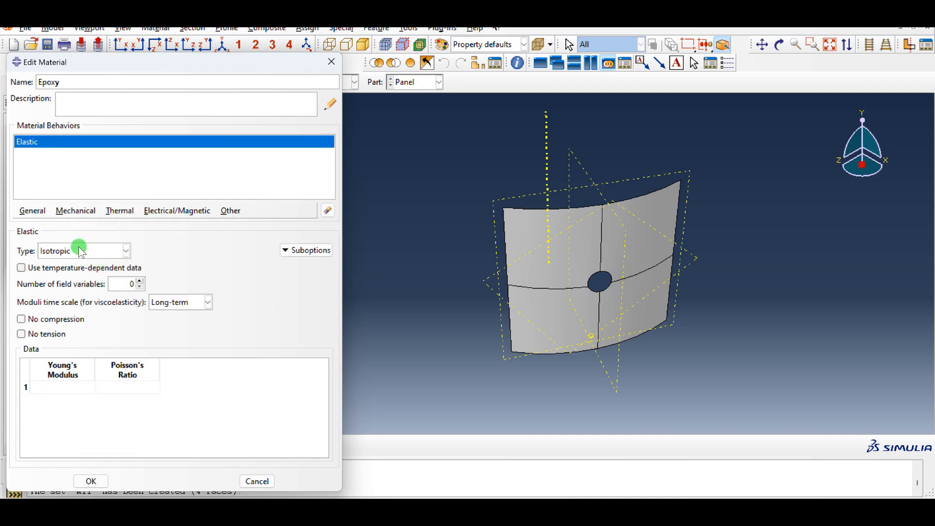
{"action": "left_click", "coordinate": [81, 251]}
{"action": "left_click", "coordinate": [74, 290]}
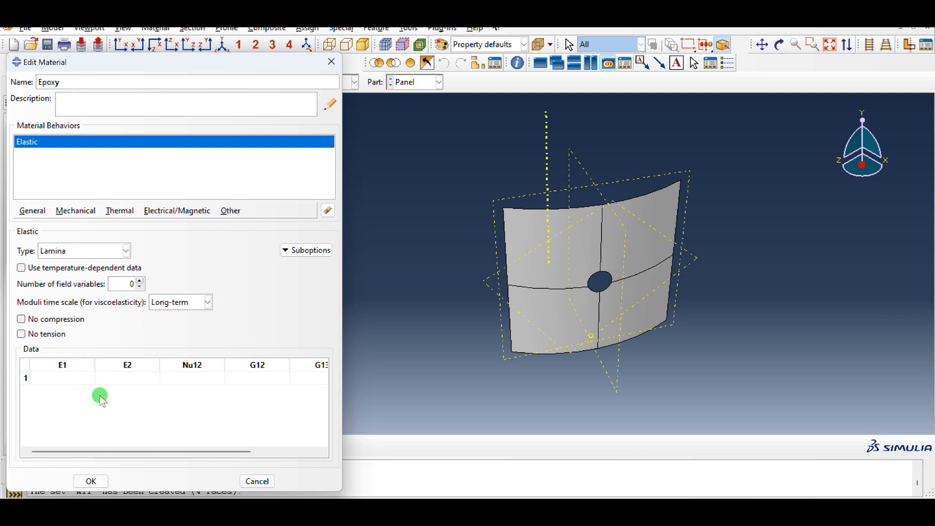
Enter lamina constants E1 19.6e6, E2 1.86e6, Nu12 0.38, G12 0.93e6, G13 0.93e6, G23 0.63e6 and save the material
{"action": "left_click", "coordinate": [85, 378]}
{"action": "type", "text": "19.6"}
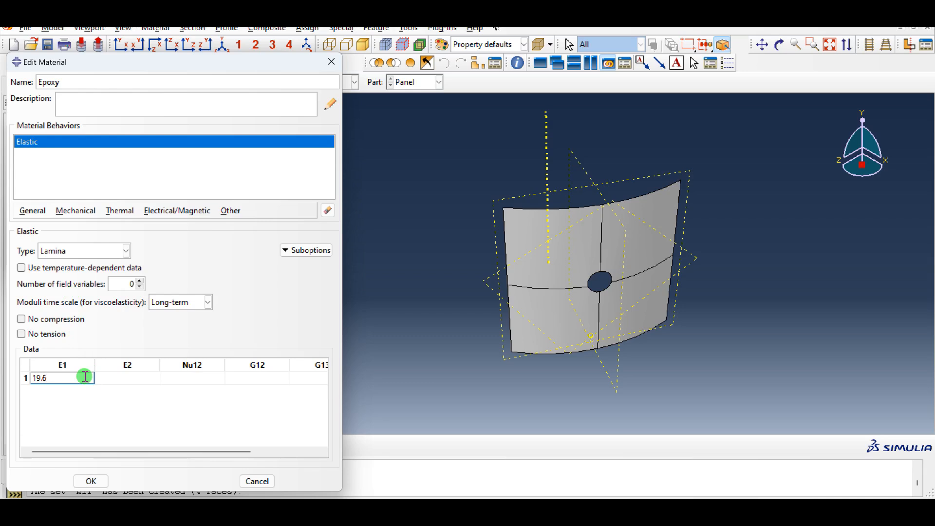
{"action": "type", "text": "e6"}
{"action": "key", "text": "Tab"}
{"action": "type", "text": "1.86"}
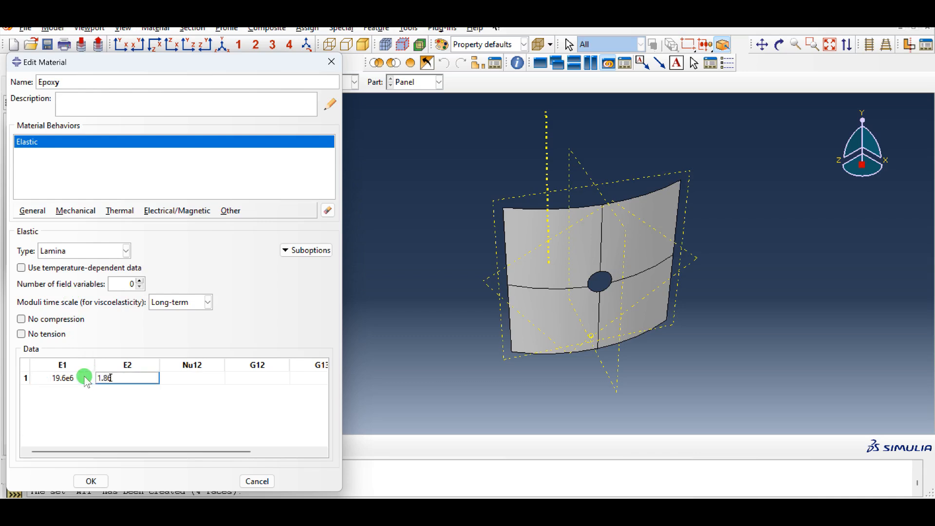
{"action": "type", "text": "e6"}
{"action": "key", "text": "Tab"}
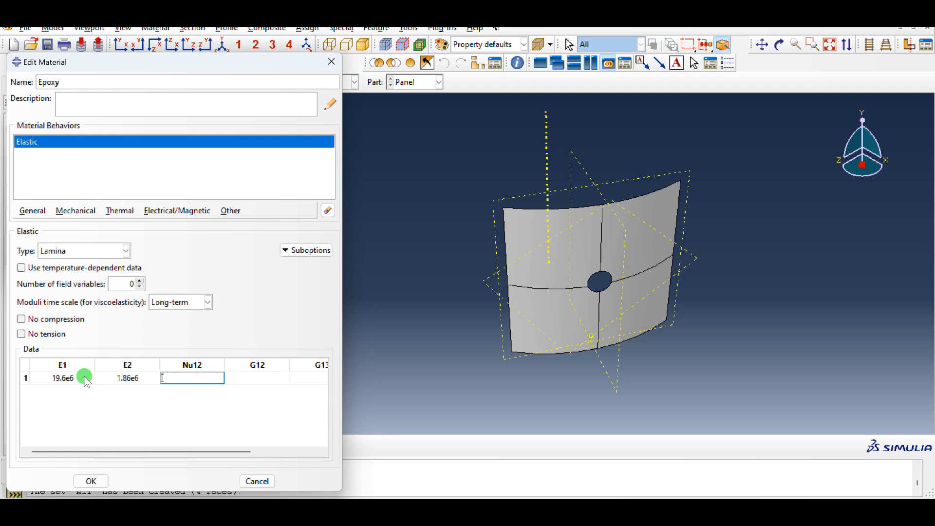
{"action": "type", "text": "0.38"}
{"action": "key", "text": "Tab"}
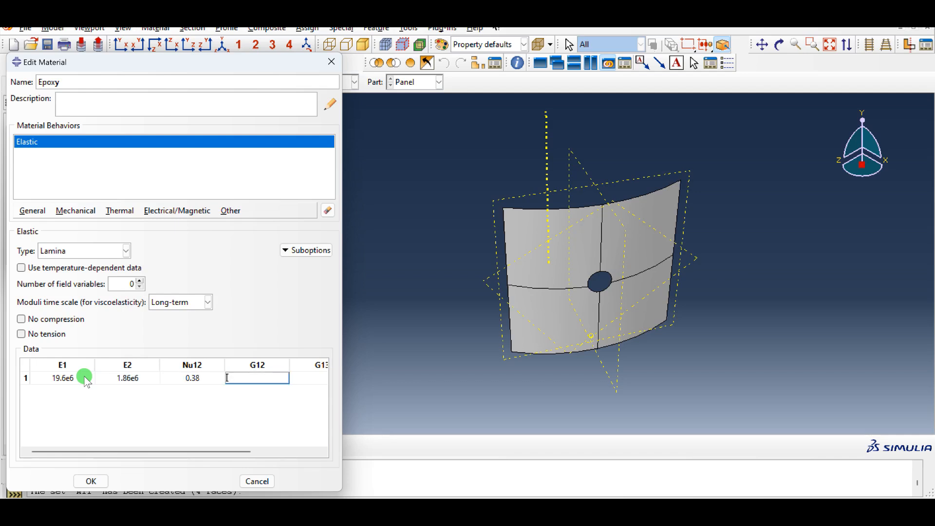
{"action": "type", "text": "0.93e6"}
{"action": "key", "text": "Tab"}
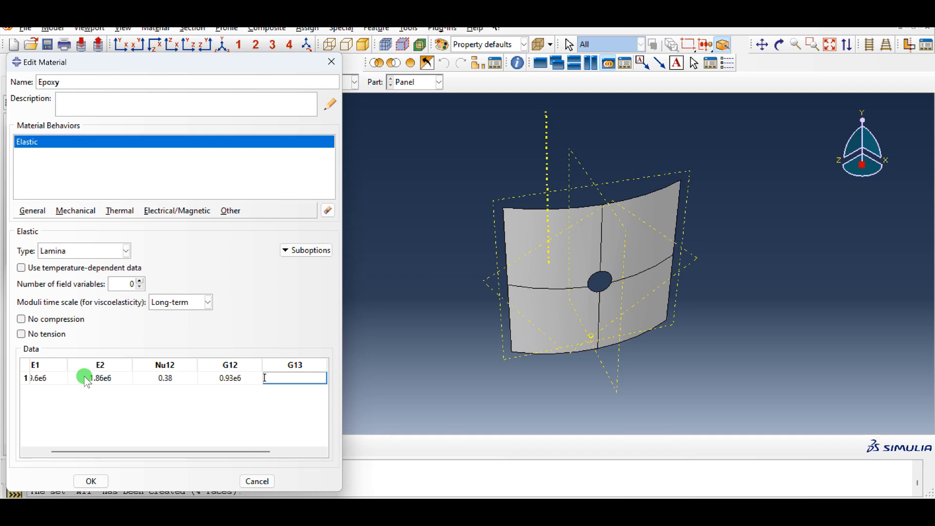
{"action": "type", "text": "0.93e6"}
{"action": "key", "text": "Tab"}
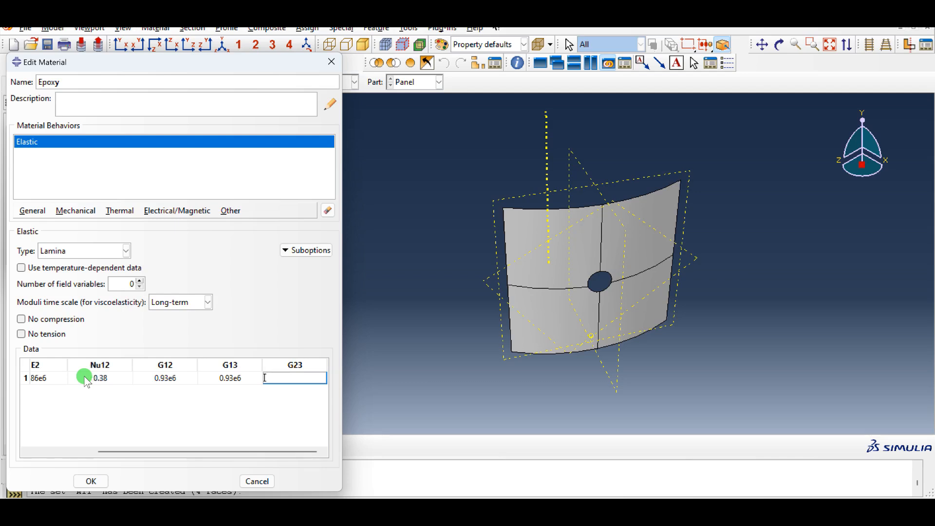
{"action": "type", "text": "0.63e6"}
{"action": "left_click", "coordinate": [87, 481]}
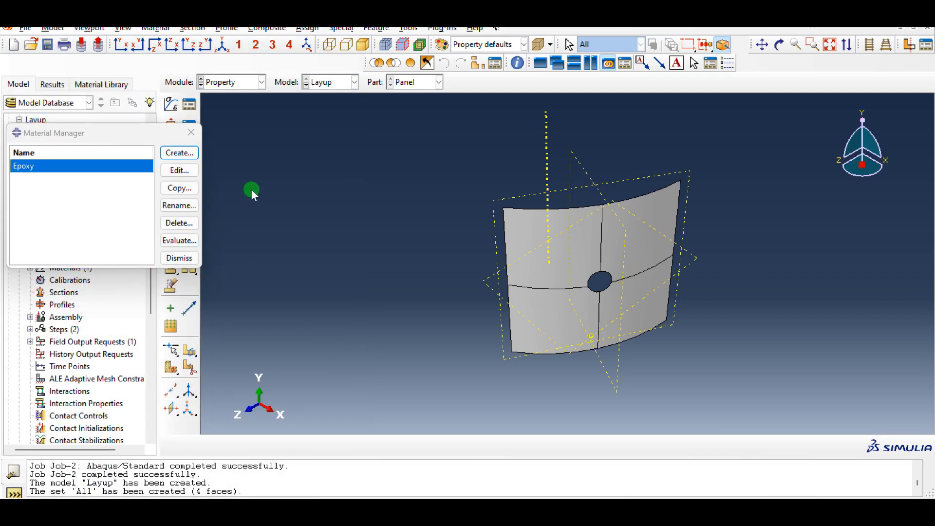
{"action": "left_click", "coordinate": [184, 256]}
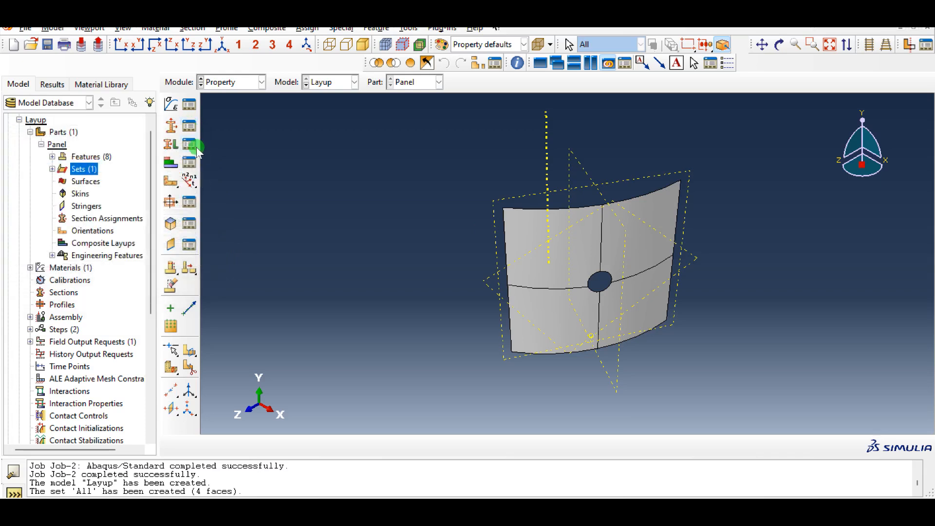
Create a new conventional shell composite layup with 8 plies and set thickness integration to Gauss
{"action": "left_click", "coordinate": [177, 165]}
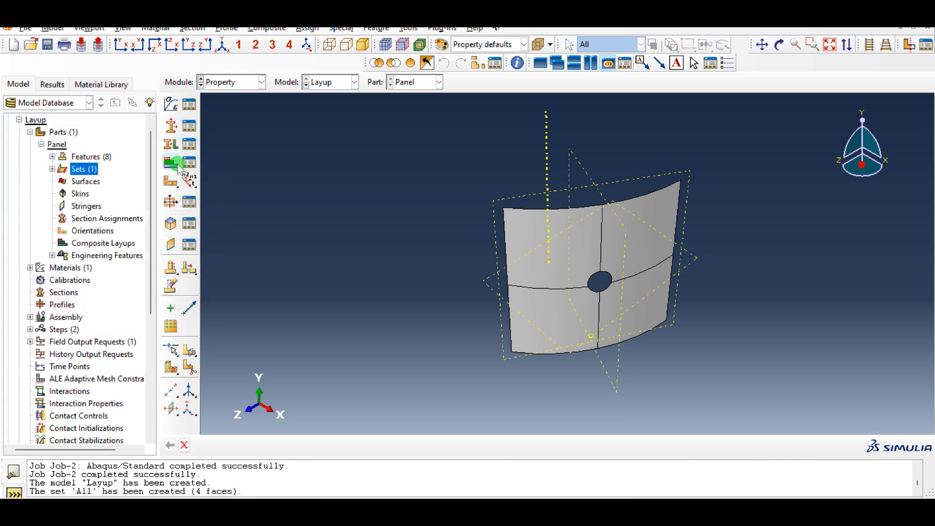
{"action": "left_click", "coordinate": [96, 167]}
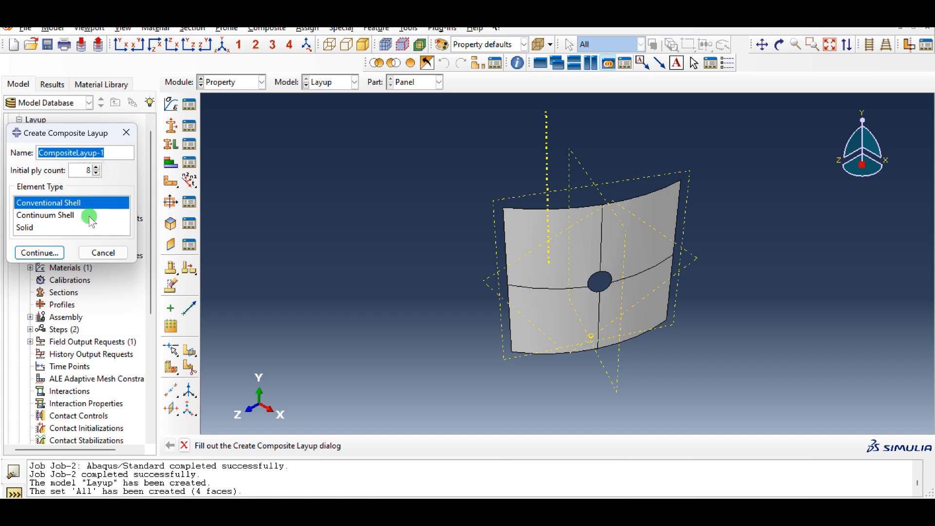
{"action": "left_click", "coordinate": [54, 254]}
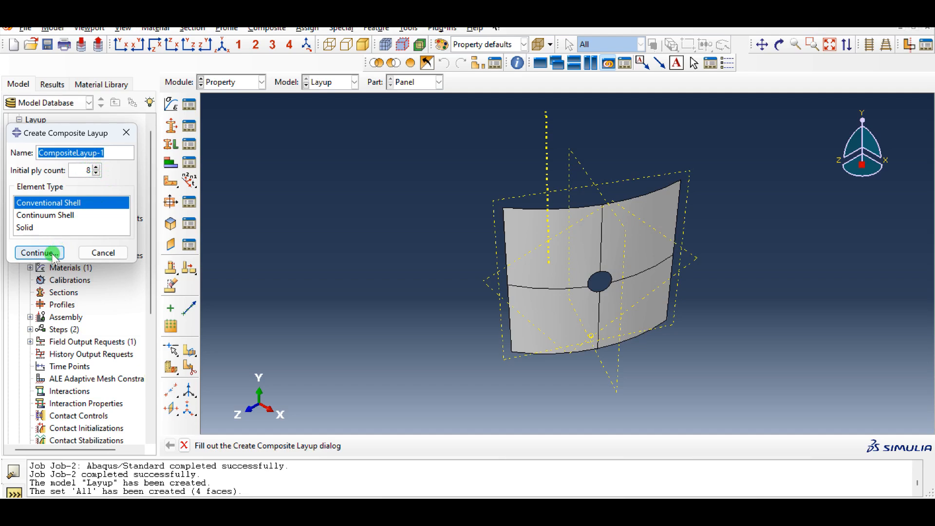
{"action": "left_click", "coordinate": [53, 254]}
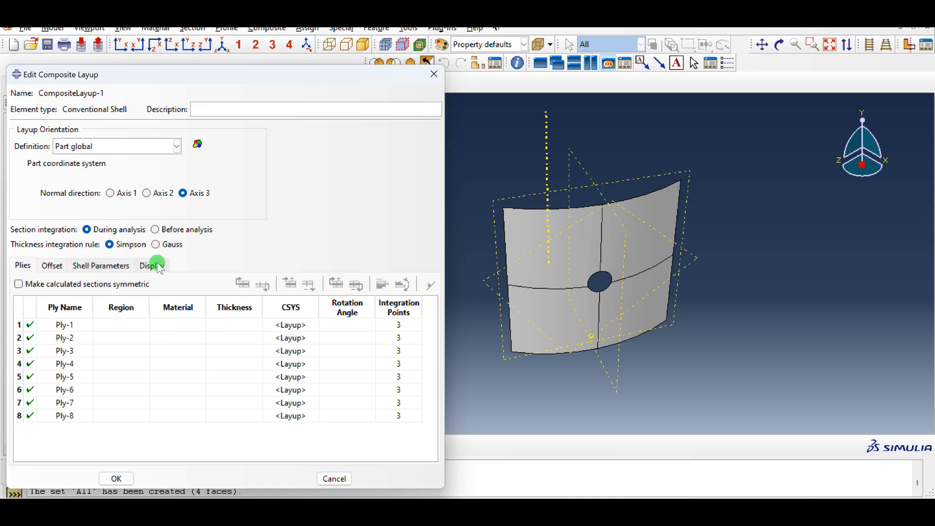
{"action": "left_click", "coordinate": [166, 246]}
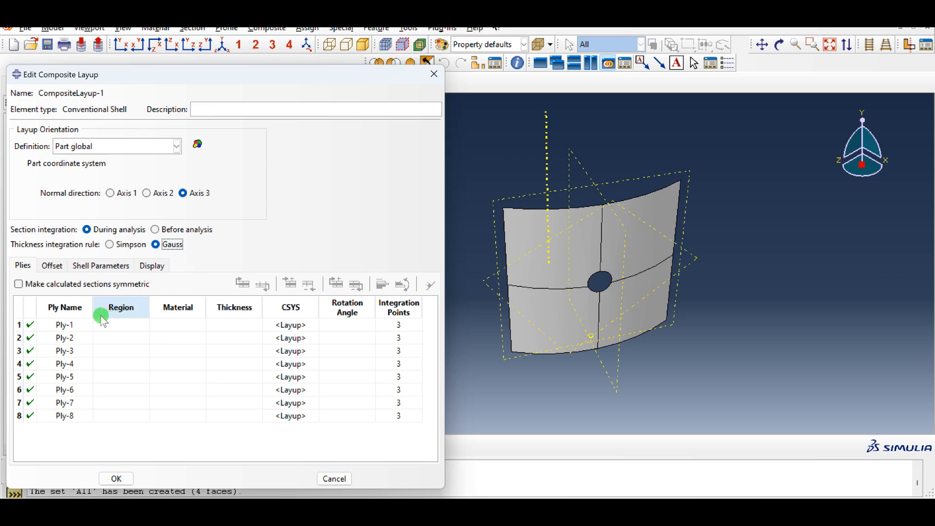
Assign the All set as the region for every ply in the layup
{"action": "double_click", "coordinate": [133, 305]}
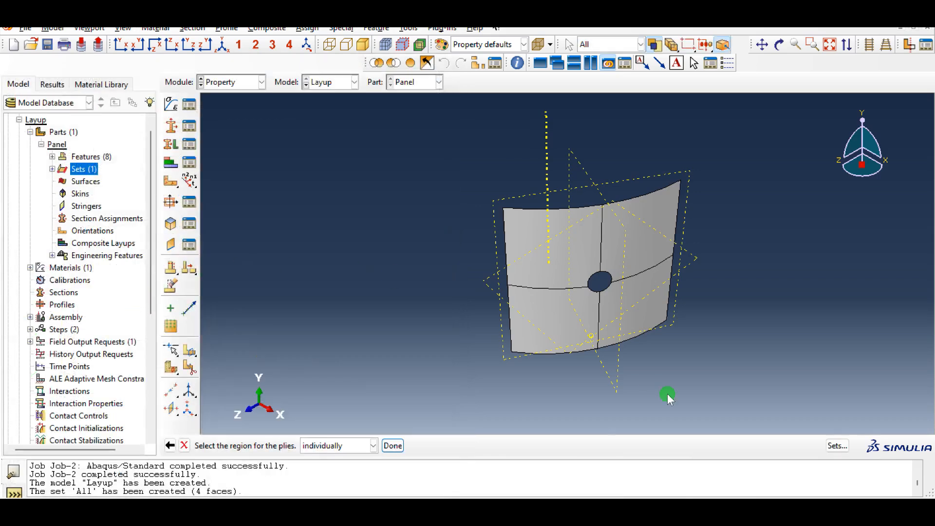
{"action": "left_click", "coordinate": [838, 446]}
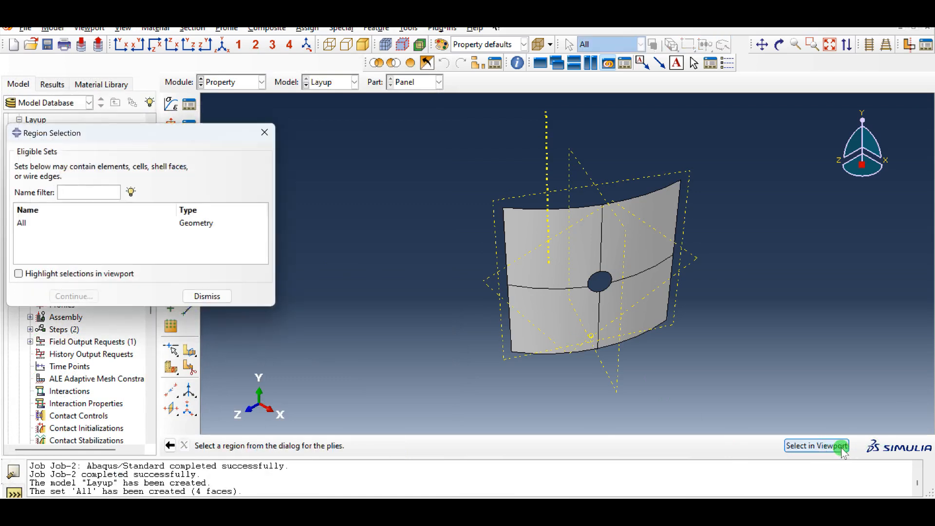
{"action": "left_click", "coordinate": [194, 225]}
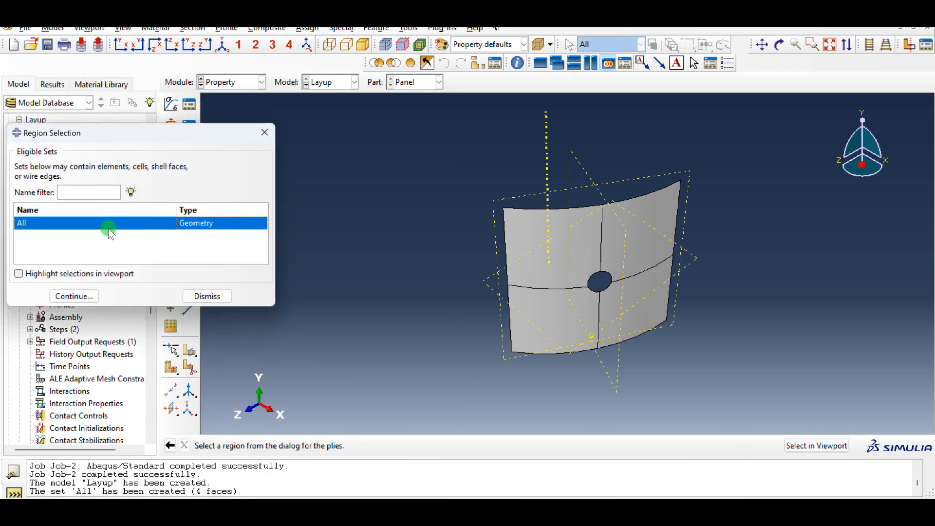
{"action": "left_click", "coordinate": [81, 295]}
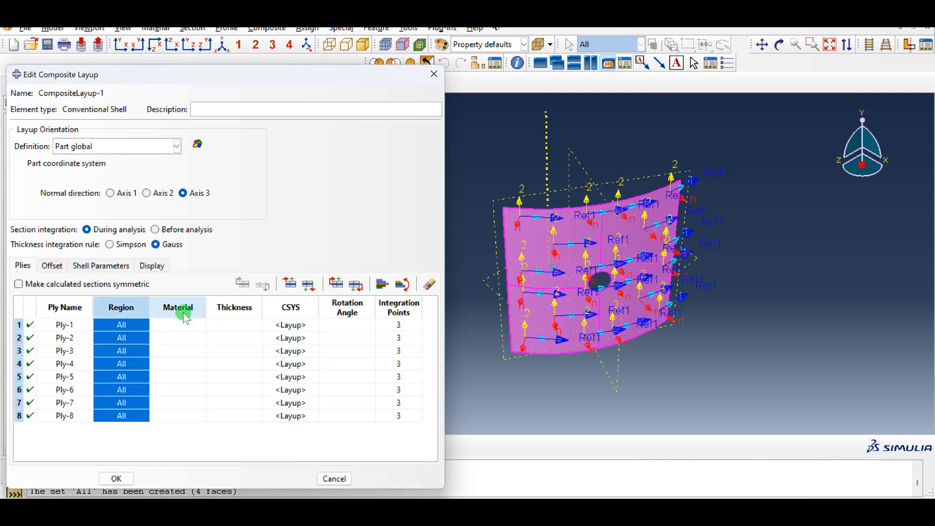
Set the material of all plies to Epoxy
{"action": "left_click", "coordinate": [184, 311]}
{"action": "double_click", "coordinate": [184, 312]}
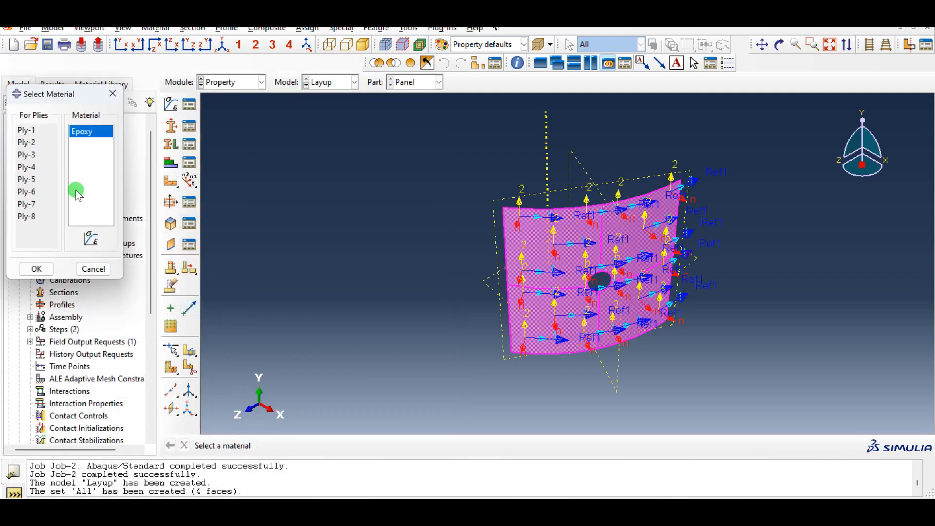
{"action": "left_click", "coordinate": [37, 269]}
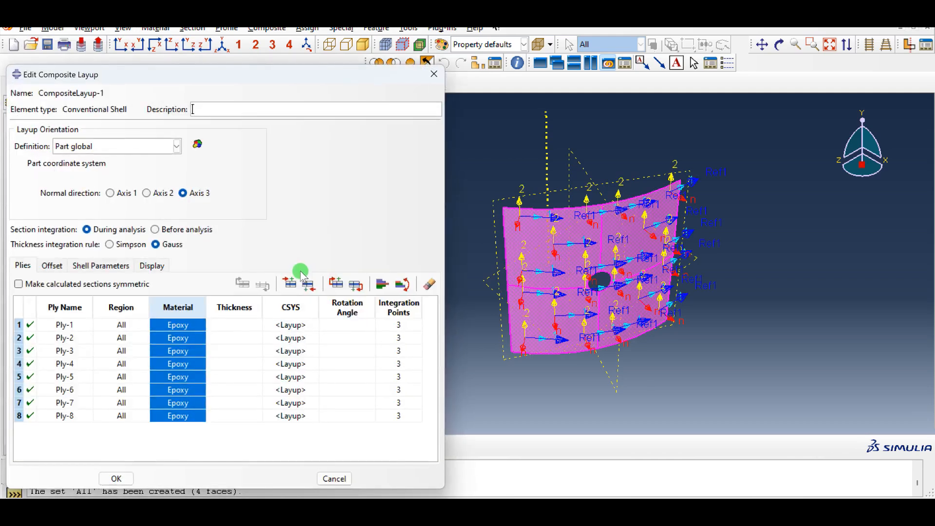
Set the thickness of all plies to 0.0056
{"action": "left_click", "coordinate": [253, 310]}
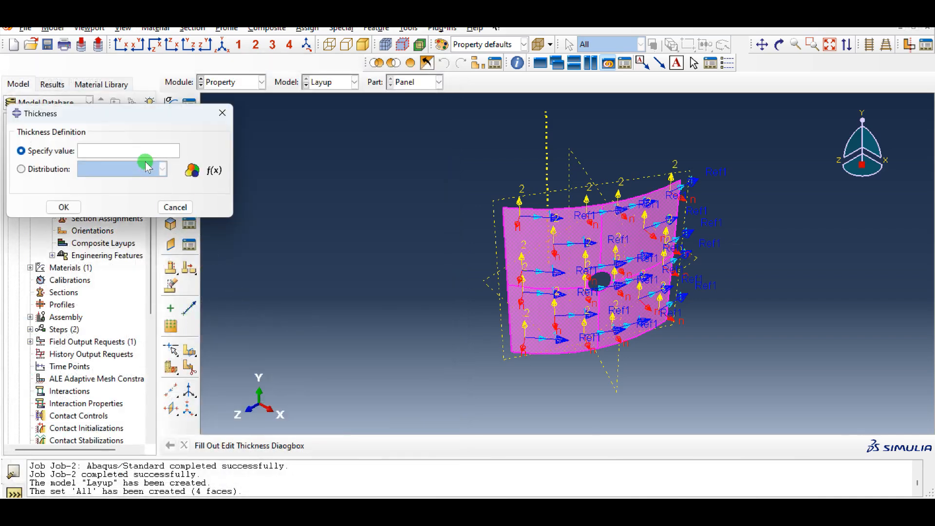
{"action": "type", "text": "0.0056"}
{"action": "left_click", "coordinate": [64, 207]}
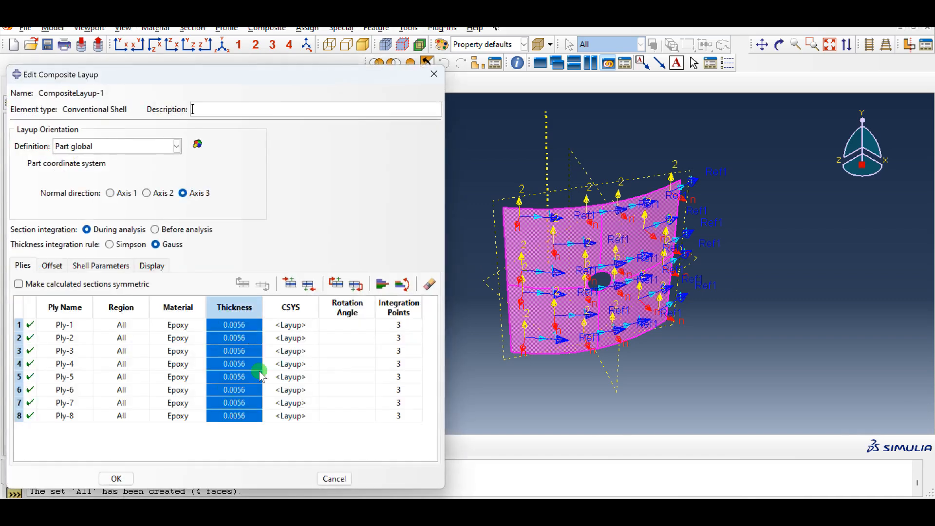
Enter ply rotation angles 45, -45, 90, 0, 0, 90, -45, 45 for plies 1 through 8
{"action": "double_click", "coordinate": [356, 327]}
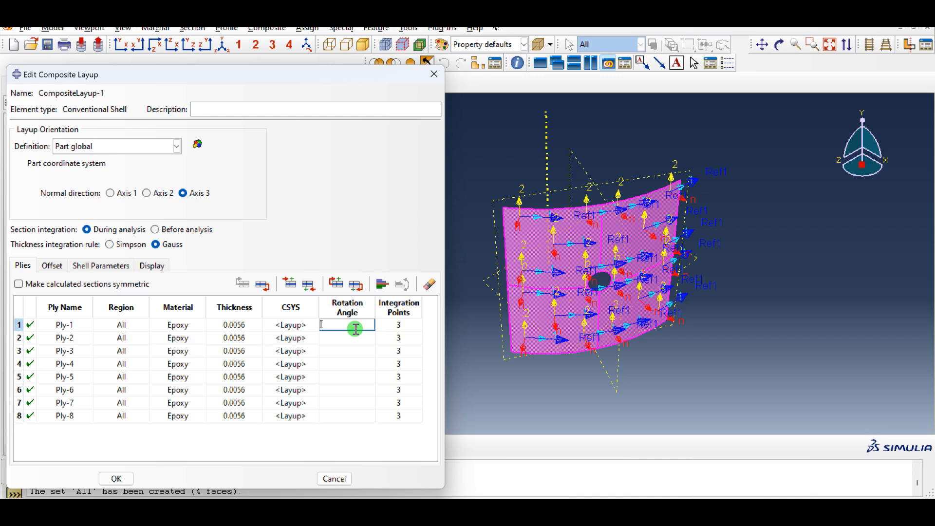
{"action": "type", "text": "5"}
{"action": "key", "text": "Return"}
{"action": "type", "text": "-45"}
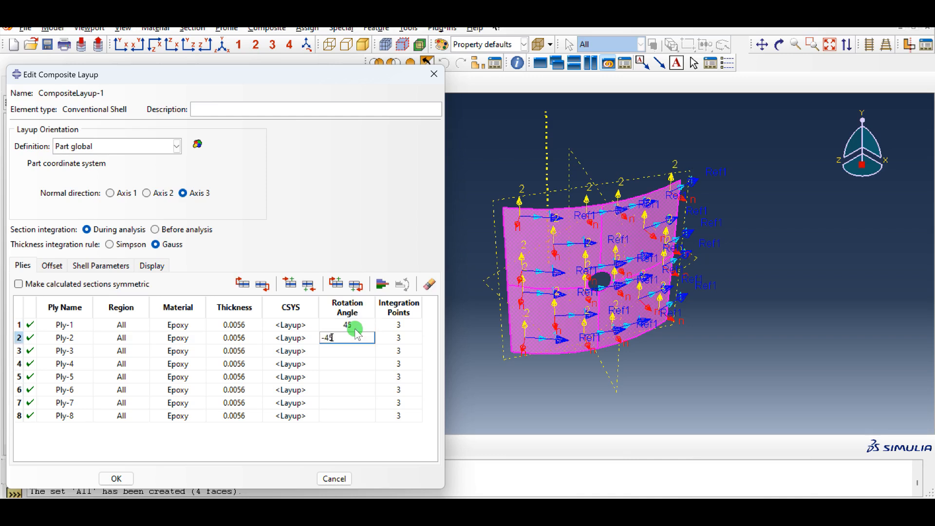
{"action": "key", "text": "Return"}
{"action": "type", "text": "90"}
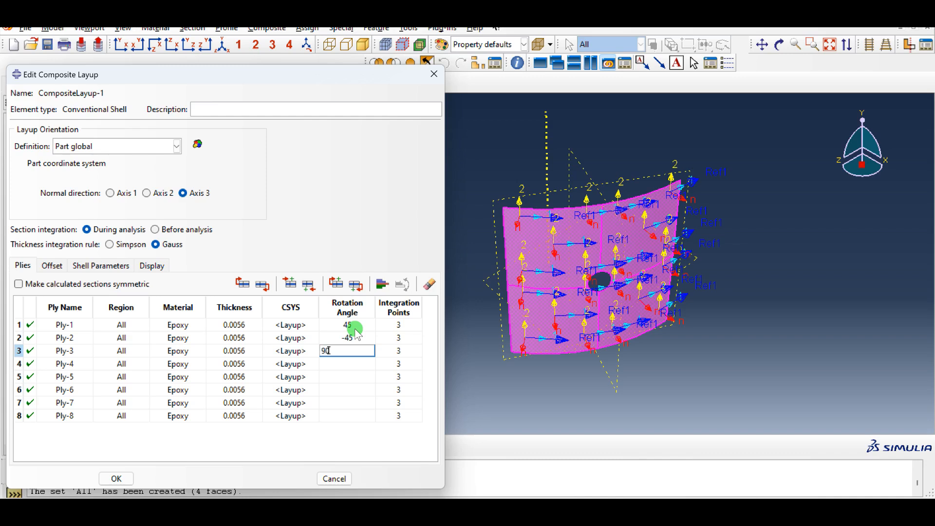
{"action": "key", "text": "Return"}
{"action": "type", "text": "0"}
{"action": "key", "text": "Return"}
{"action": "type", "text": "0"}
{"action": "key", "text": "Return"}
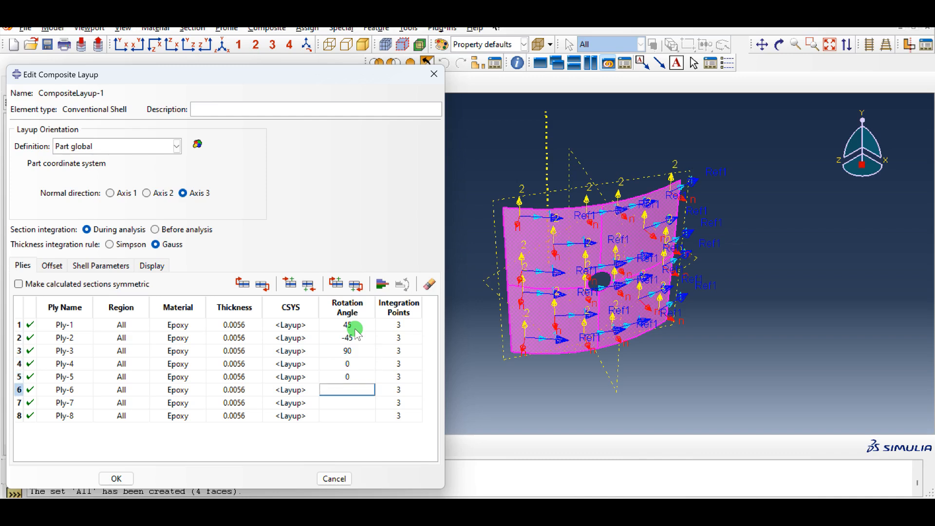
{"action": "type", "text": "90"}
{"action": "key", "text": "Return"}
{"action": "type", "text": "-45"}
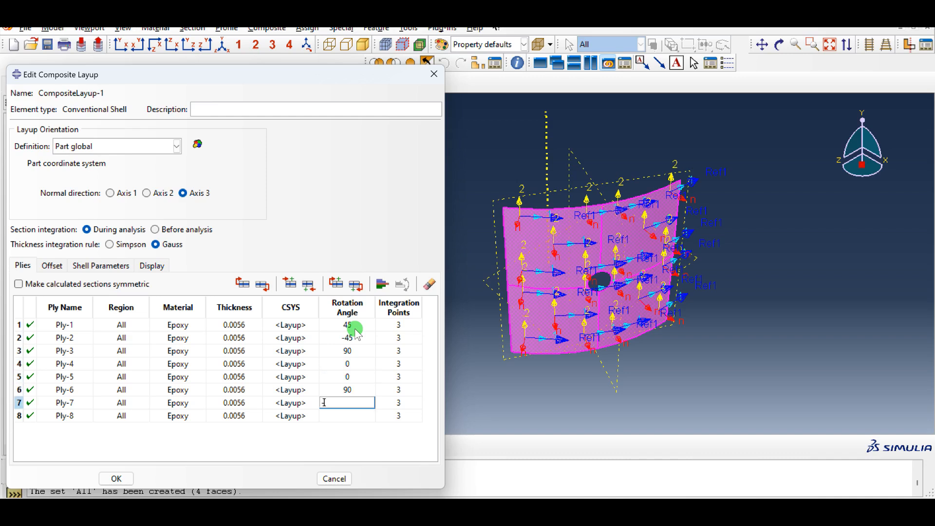
{"action": "key", "text": "Return"}
{"action": "type", "text": "45"}
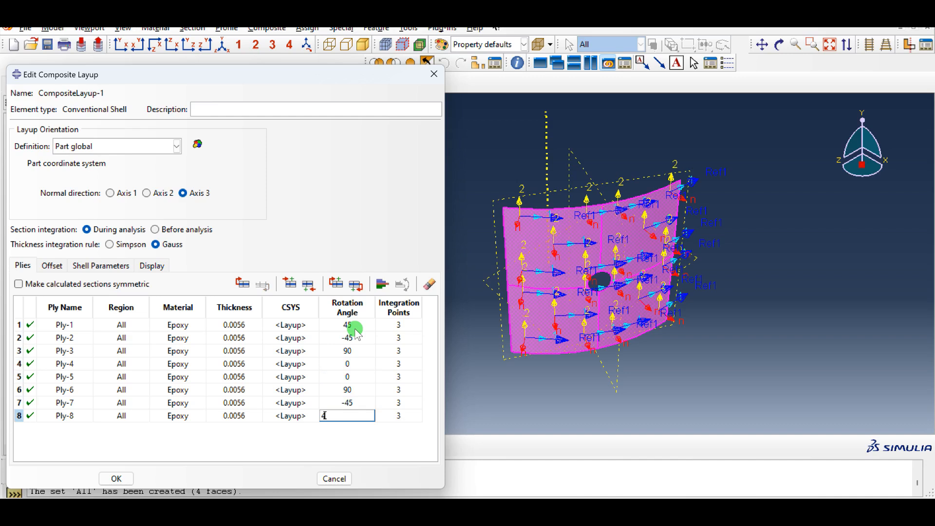
{"action": "key", "text": "Return"}
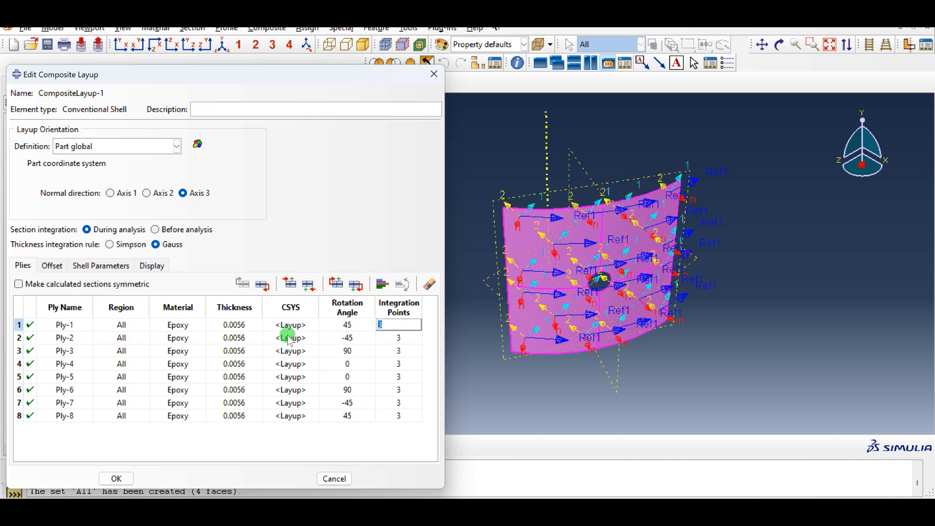
Select all eight plies and pattern them with symmetry about the last ply in the layup
{"action": "left_click", "coordinate": [241, 339]}
{"action": "left_click", "coordinate": [61, 442]}
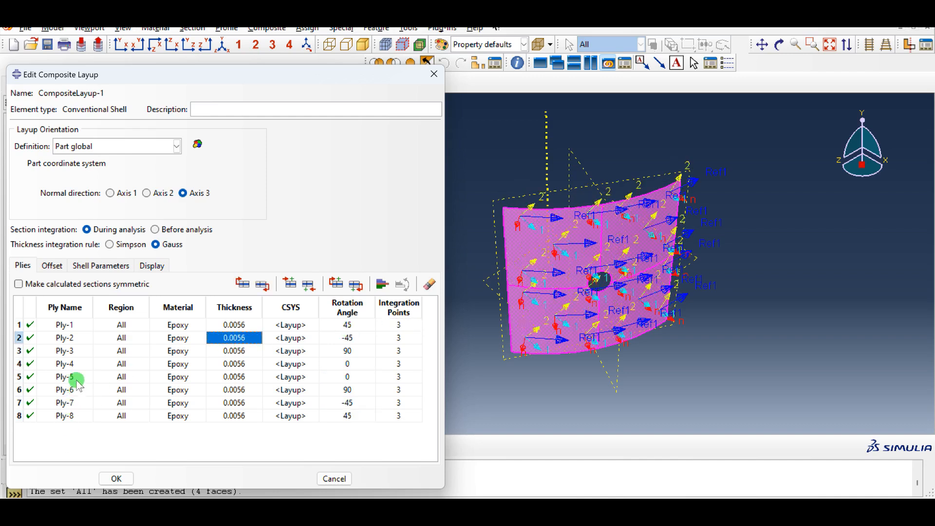
{"action": "left_click", "coordinate": [75, 324], "text": "shift"}
{"action": "left_click", "coordinate": [79, 419]}
{"action": "left_click", "coordinate": [73, 418]}
{"action": "left_click", "coordinate": [71, 325], "text": "shift"}
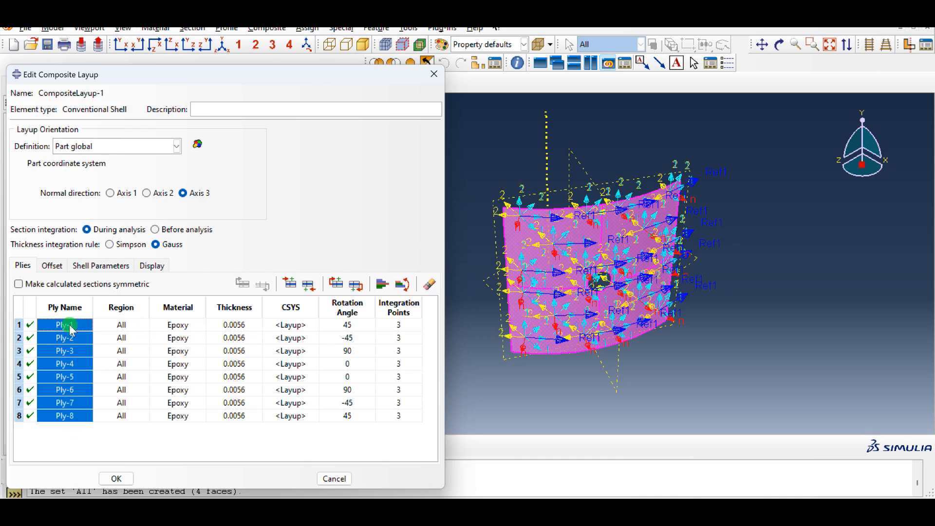
{"action": "left_click", "coordinate": [381, 287]}
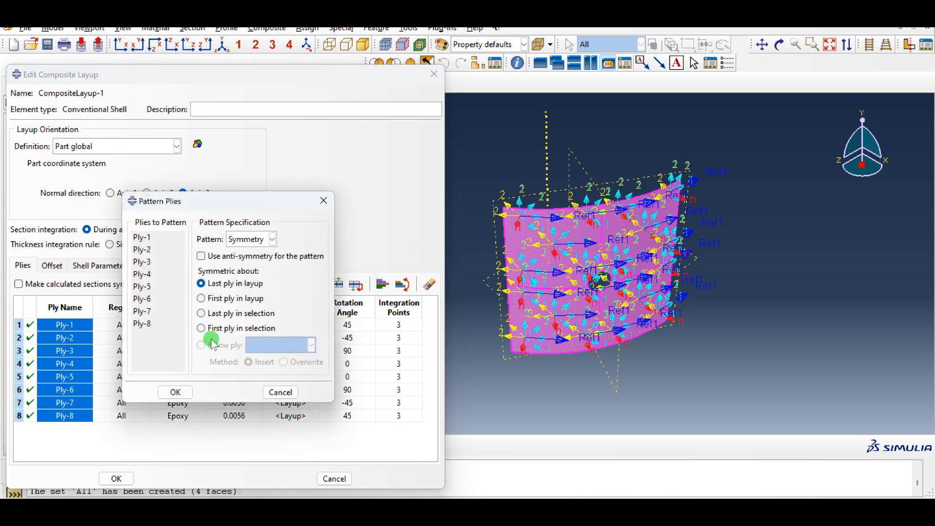
{"action": "left_click", "coordinate": [185, 395]}
Review the patterned ply table and the shell offset settings, then save the composite layup
{"action": "scroll", "coordinate": [122, 394], "scroll_direction": "down", "scroll_amount": 2}
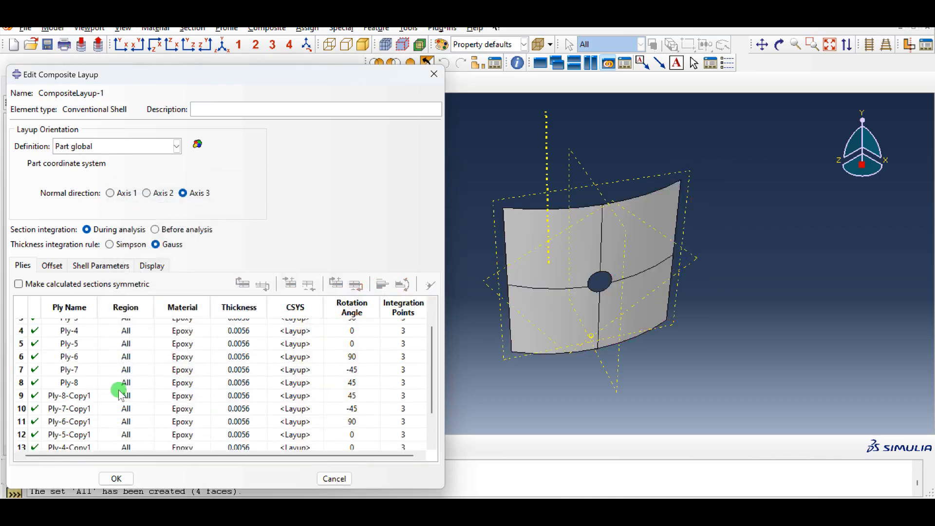
{"action": "scroll", "coordinate": [122, 398], "scroll_direction": "up", "scroll_amount": 2}
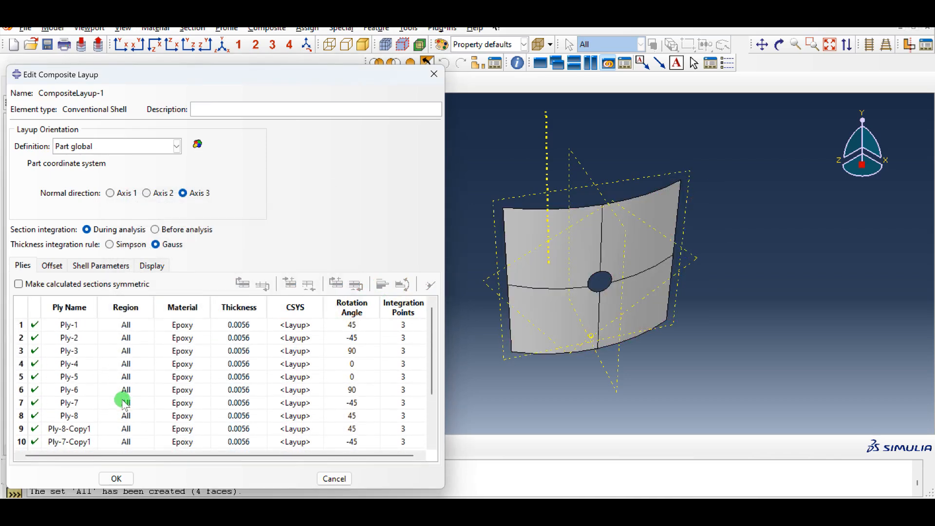
{"action": "scroll", "coordinate": [326, 385], "scroll_direction": "down", "scroll_amount": 2}
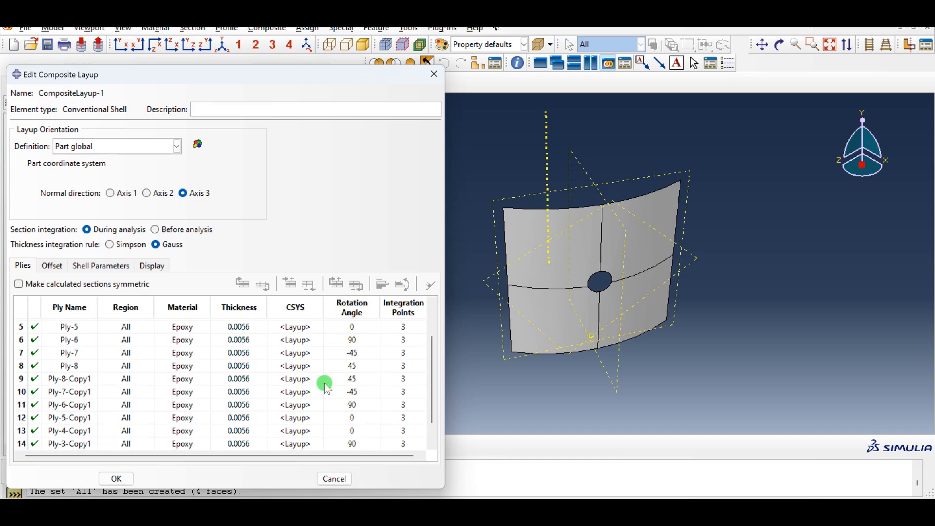
{"action": "scroll", "coordinate": [180, 386], "scroll_direction": "up", "scroll_amount": 2}
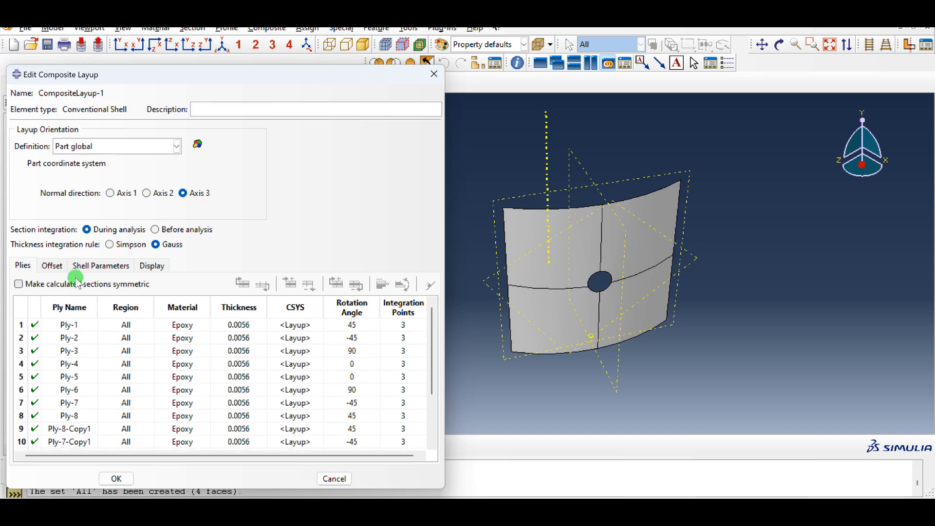
{"action": "left_click", "coordinate": [53, 267]}
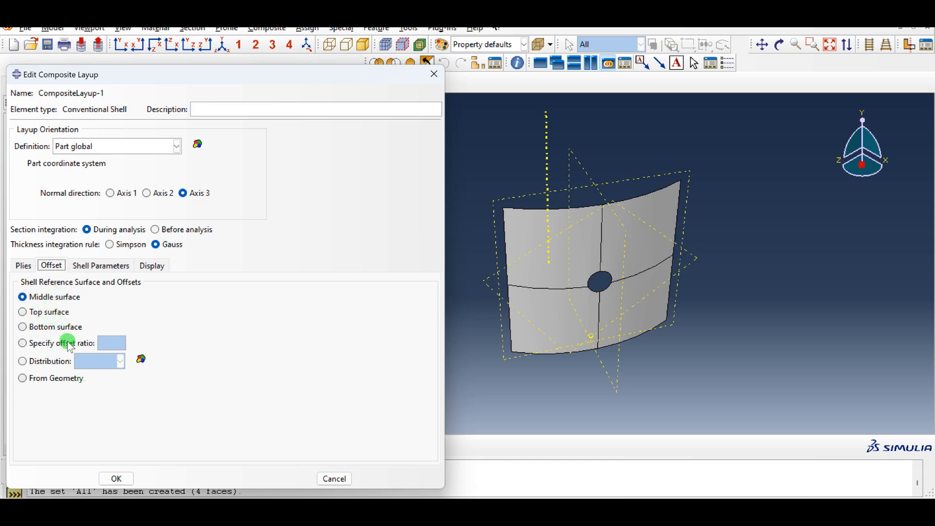
{"action": "left_click", "coordinate": [119, 479]}
Rotate the panel view and flip the shell normals of the All set
{"action": "left_click_drag", "start_coordinate": [514, 322], "coordinate": [619, 323], "text": "ctrl+alt"}
{"action": "left_click_drag", "start_coordinate": [385, 215], "coordinate": [636, 265], "text": "ctrl+alt"}
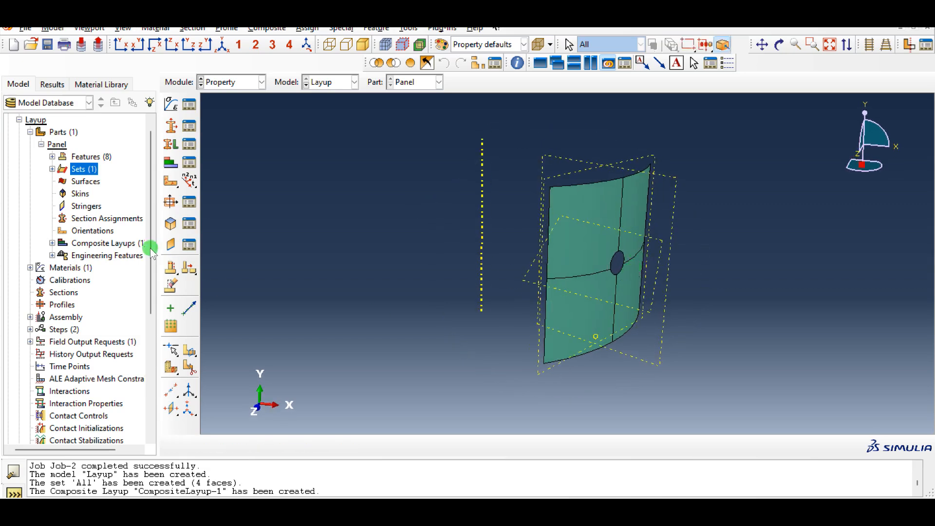
{"action": "left_click_drag", "start_coordinate": [169, 184], "coordinate": [227, 183]}
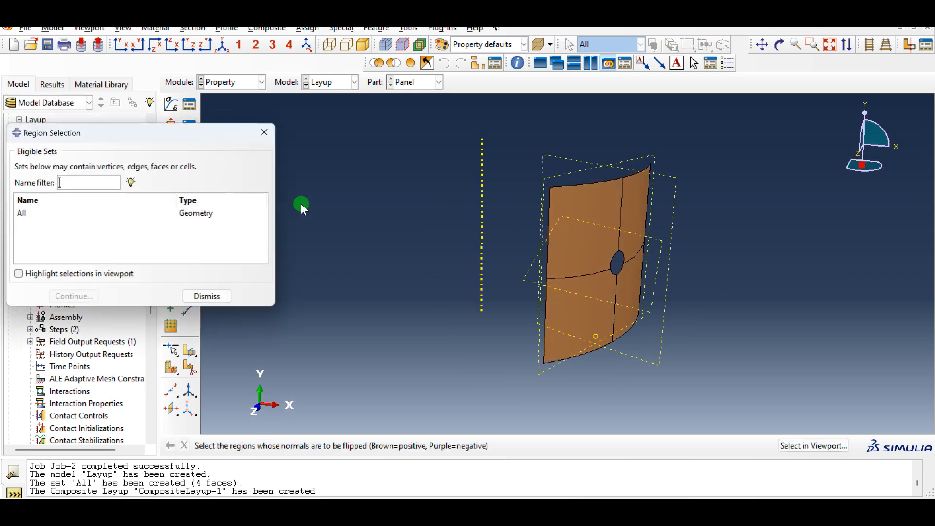
{"action": "left_click", "coordinate": [214, 214]}
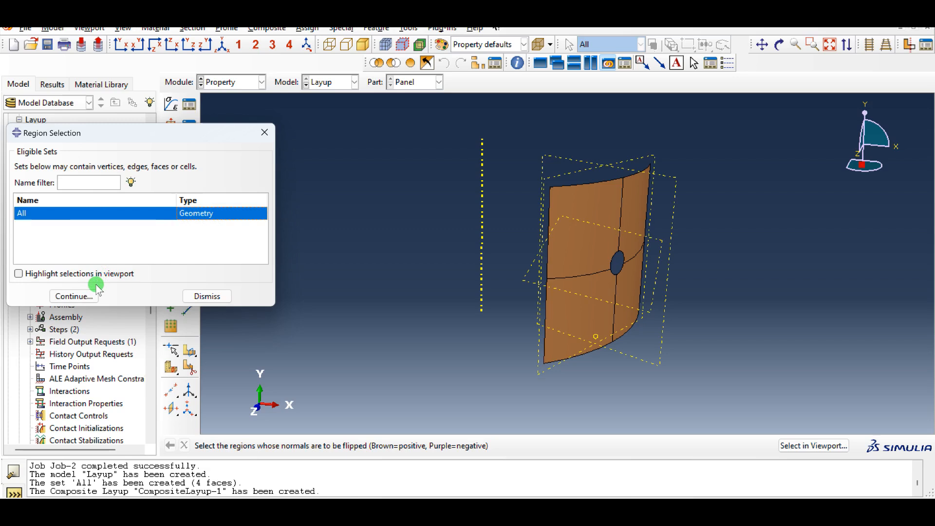
{"action": "left_click", "coordinate": [75, 298]}
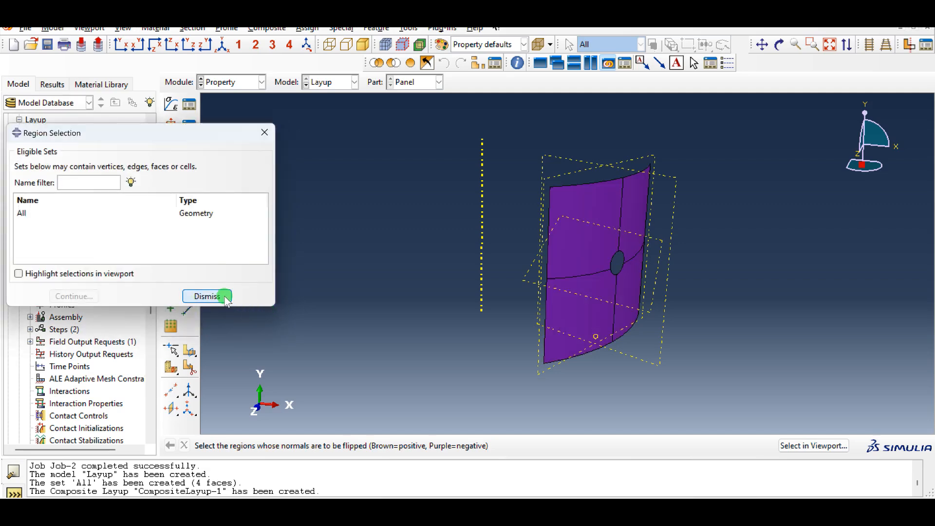
{"action": "left_click", "coordinate": [204, 296]}
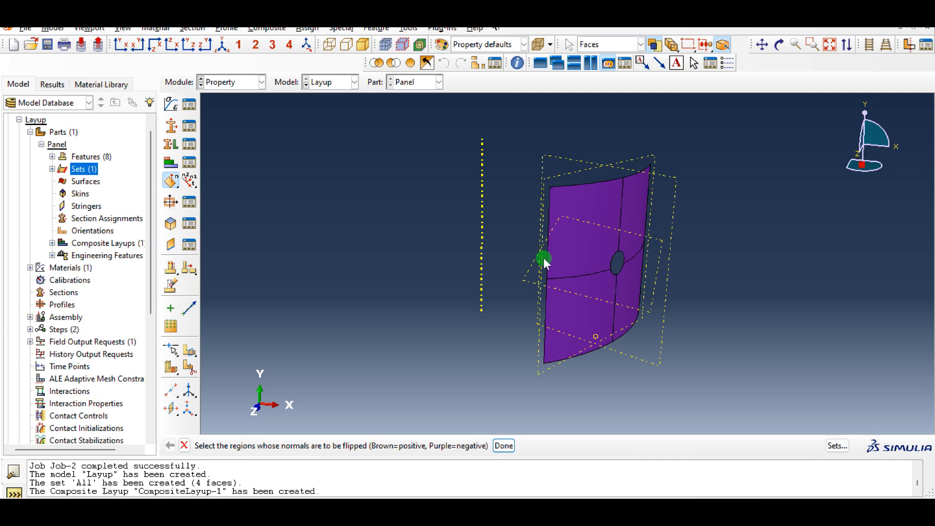
Select all four panel faces and flip their shell normals, finishing the normal-flip selection
{"action": "left_click", "coordinate": [577, 288]}
{"action": "left_click", "coordinate": [589, 241]}
{"action": "left_click", "coordinate": [643, 233], "text": "shift"}
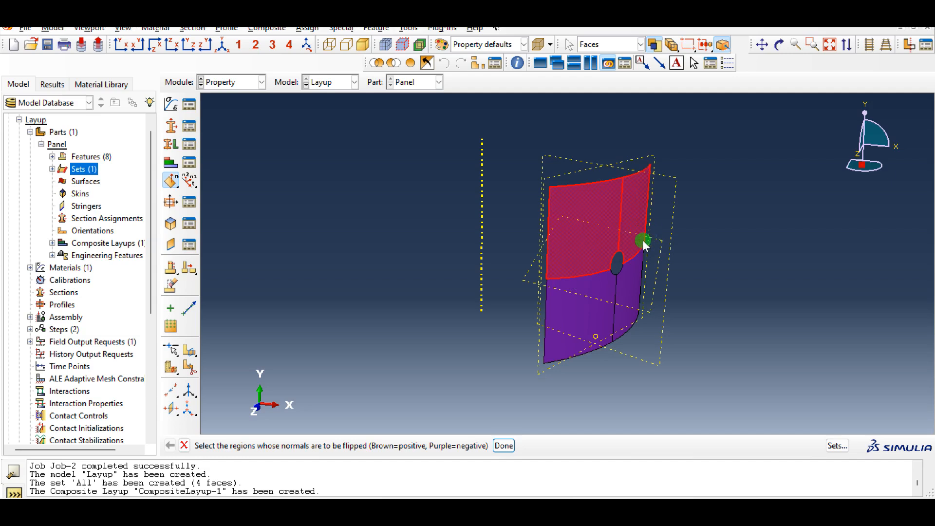
{"action": "left_click", "coordinate": [623, 298], "text": "shift"}
{"action": "left_click", "coordinate": [571, 302], "text": "shift"}
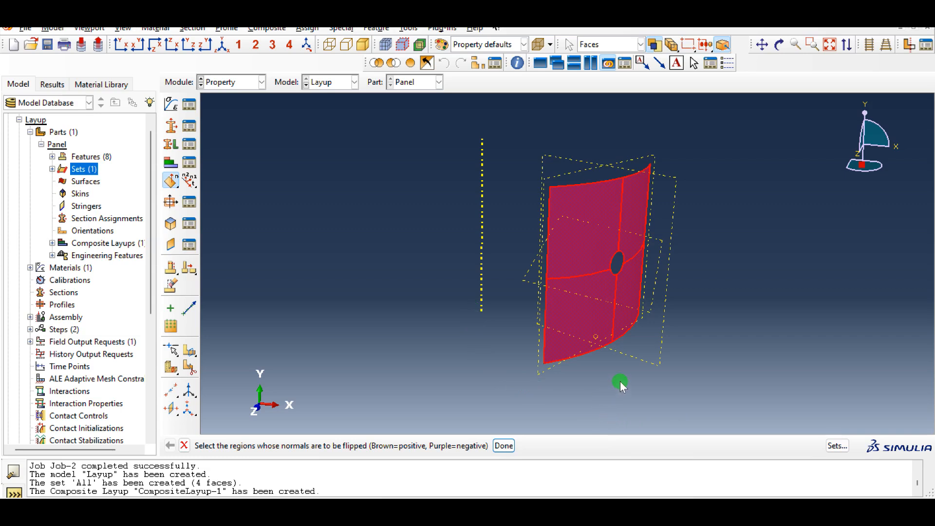
{"action": "middle_click", "coordinate": [568, 373]}
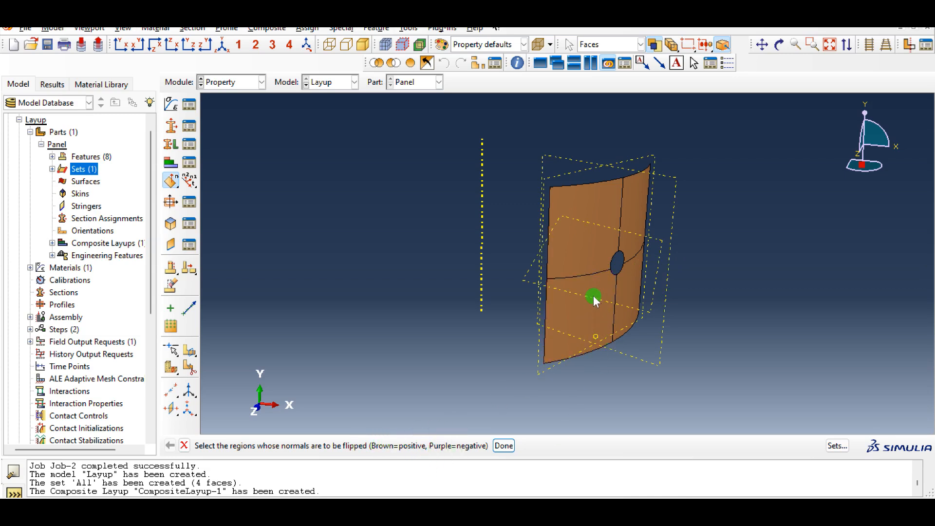
{"action": "left_click", "coordinate": [574, 324]}
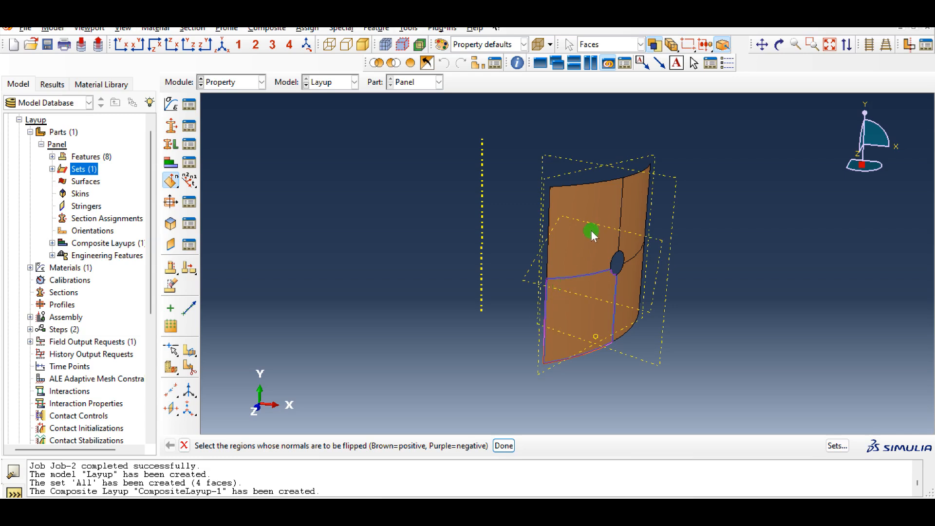
{"action": "left_click", "coordinate": [606, 217]}
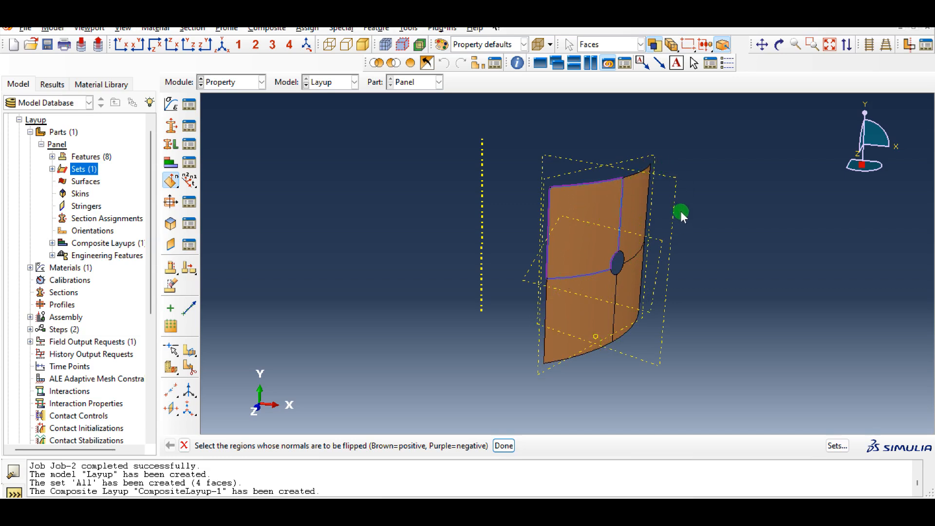
{"action": "middle_click", "coordinate": [686, 191]}
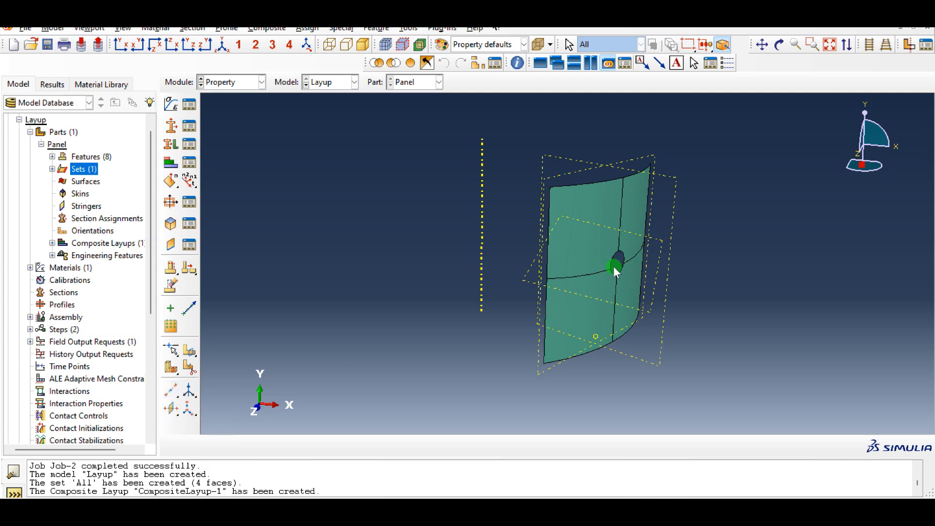
Create a datum point midway between the hole's bottom and top edge points
{"action": "left_click", "coordinate": [170, 391]}
{"action": "left_click_drag", "start_coordinate": [175, 397], "coordinate": [229, 394]}
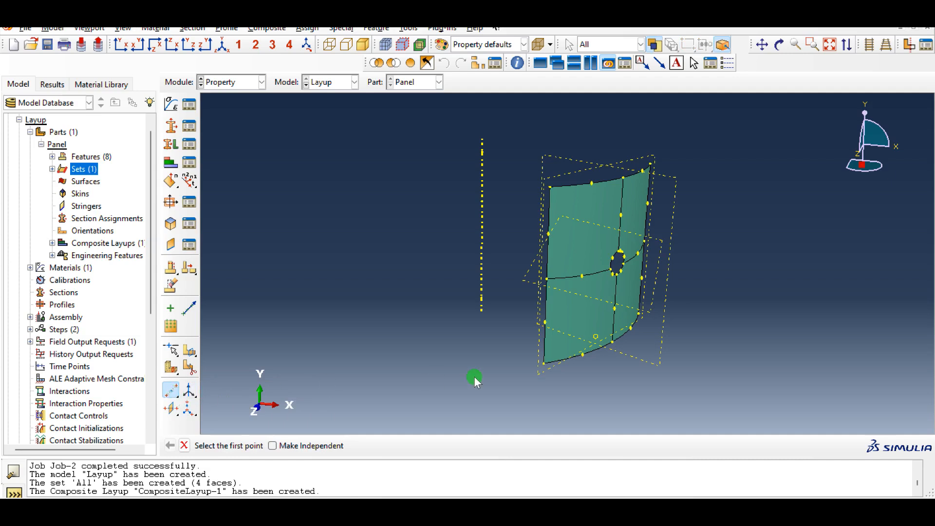
{"action": "scroll", "coordinate": [622, 272], "scroll_direction": "up", "scroll_amount": 5}
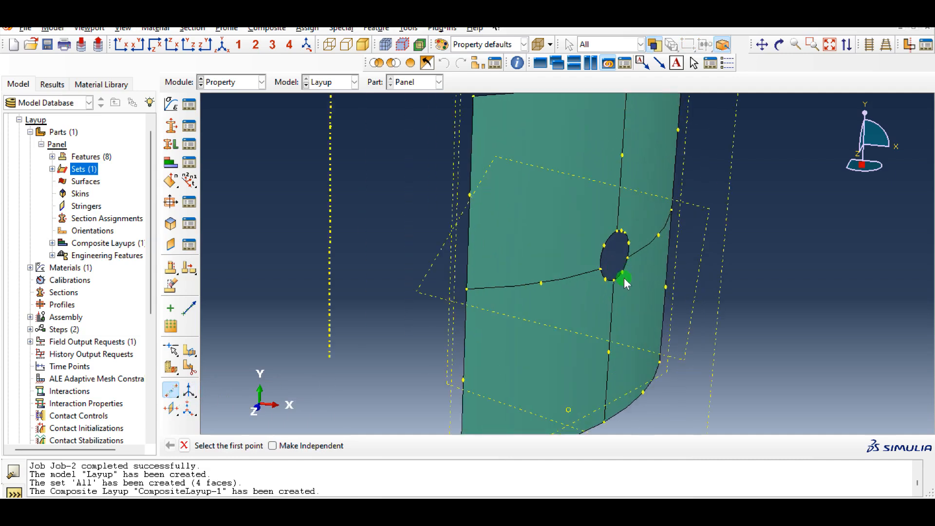
{"action": "left_click", "coordinate": [615, 280]}
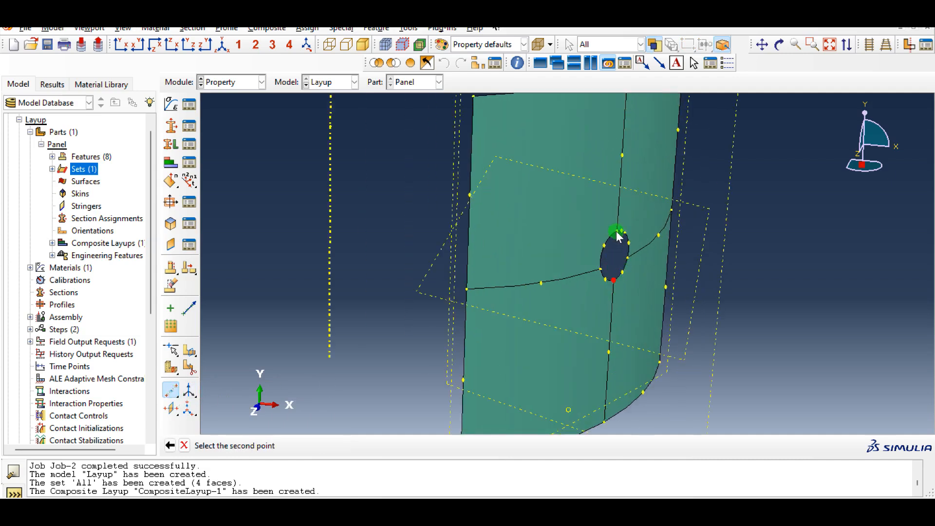
{"action": "left_click", "coordinate": [618, 236]}
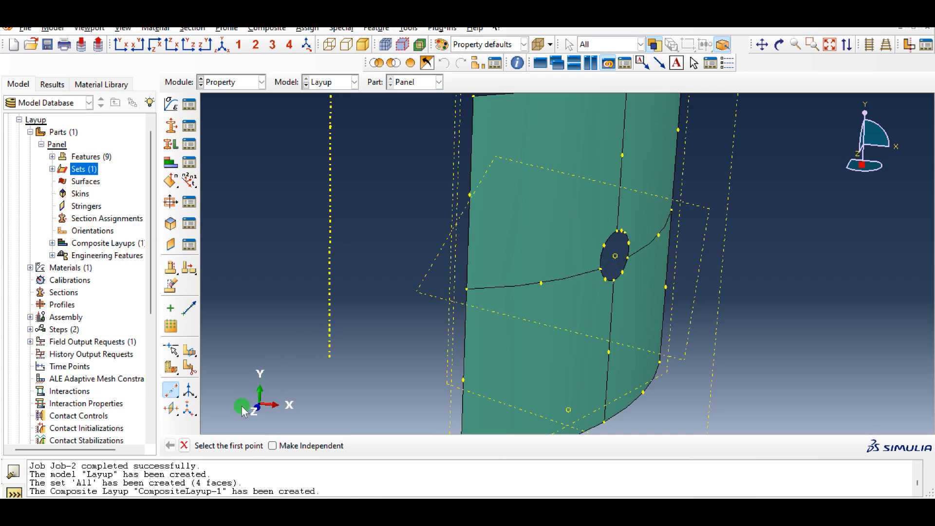
Create a rectangular datum CSYS by three points with origin at the hole-center datum point, X-axis toward the bottom edge point, and X-Y plane through a right edge point
{"action": "left_click", "coordinate": [192, 414]}
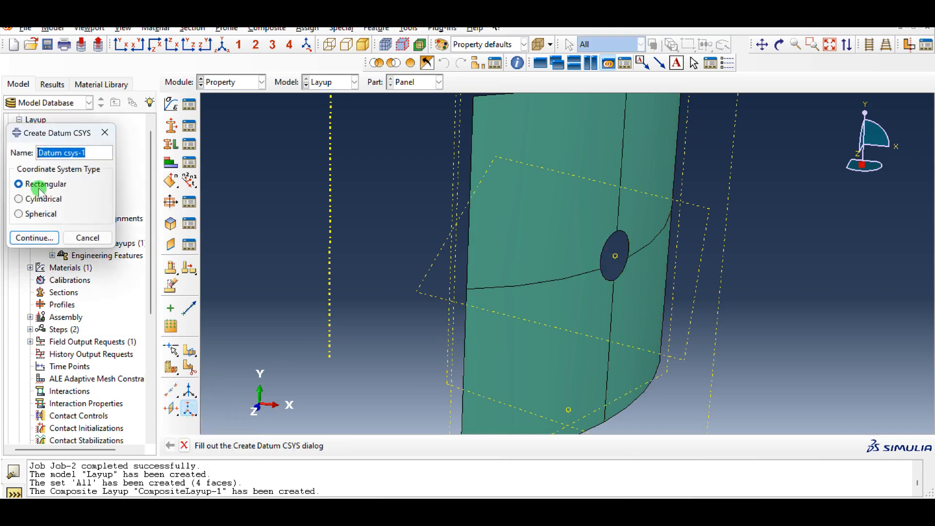
{"action": "left_click", "coordinate": [47, 237]}
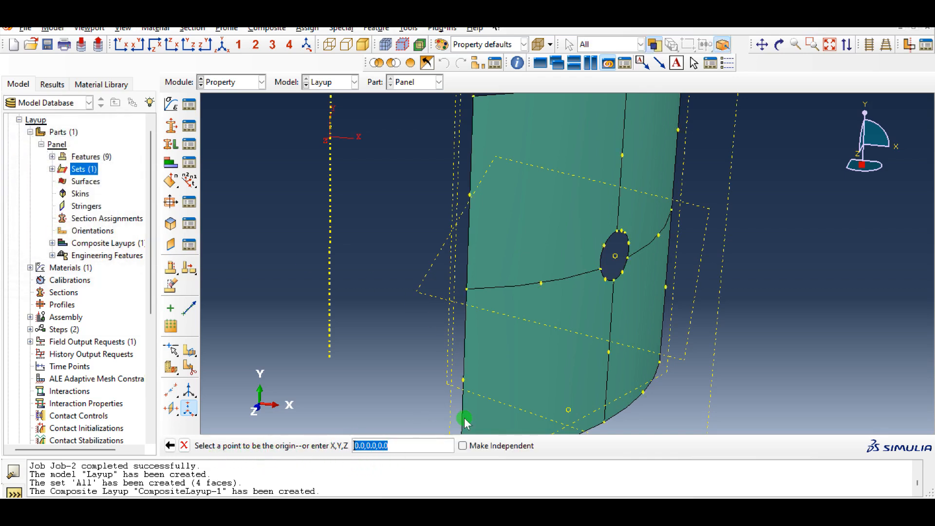
{"action": "left_click", "coordinate": [615, 261]}
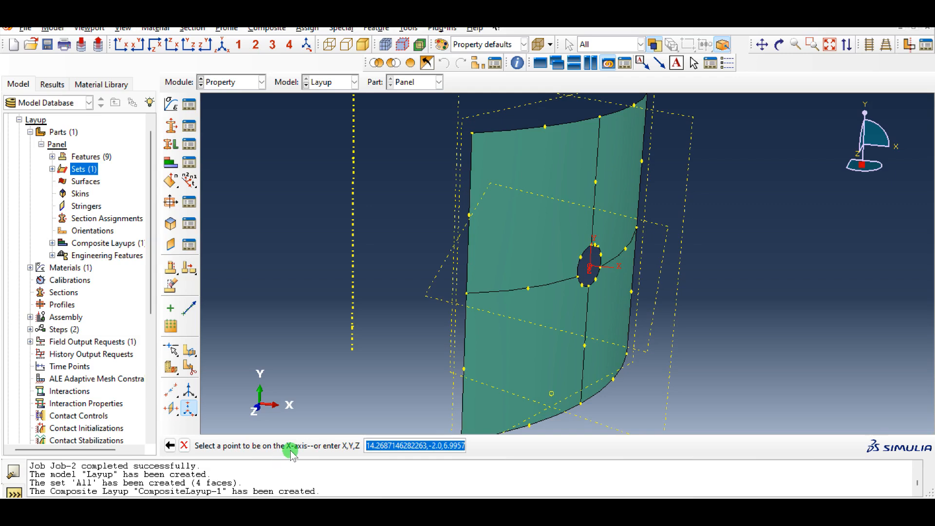
{"action": "left_click", "coordinate": [592, 408]}
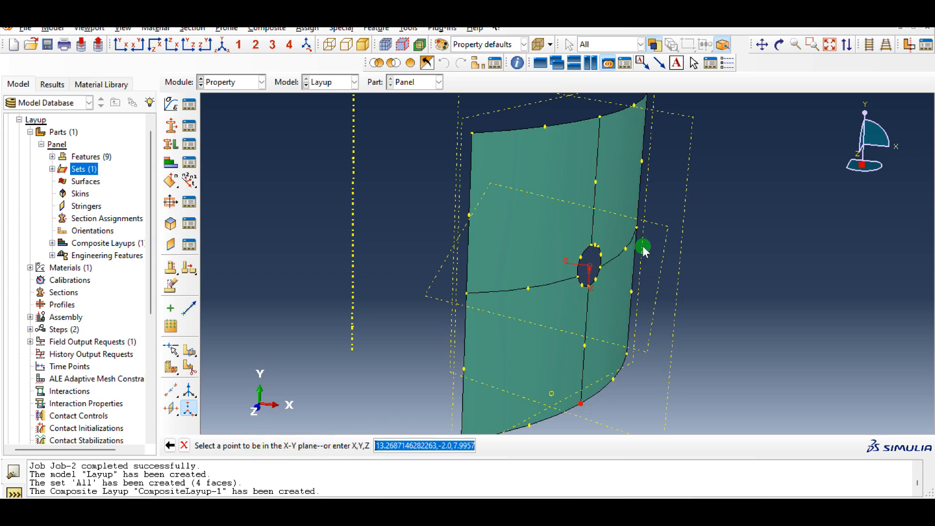
{"action": "left_click_drag", "start_coordinate": [641, 254], "coordinate": [588, 260], "text": "ctrl+alt"}
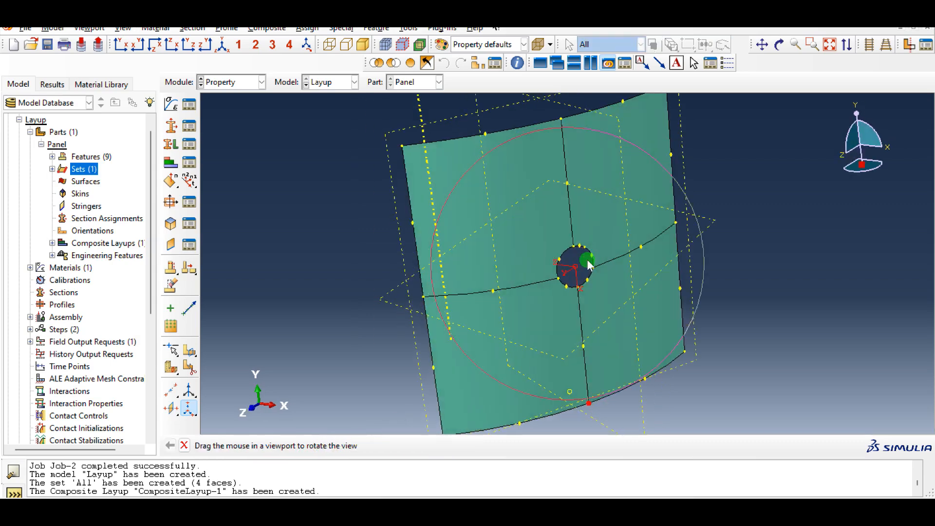
{"action": "left_click", "coordinate": [678, 223]}
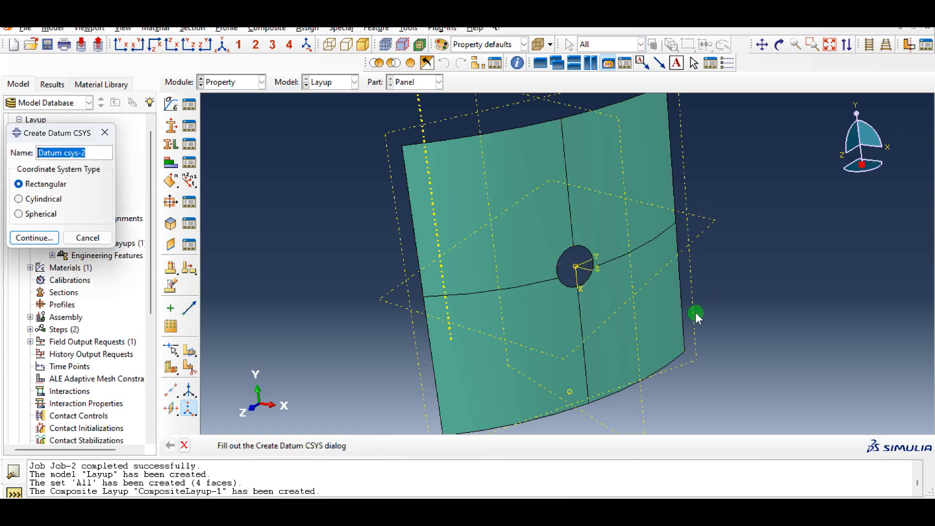
{"action": "left_click", "coordinate": [87, 237]}
Assign a material orientation to the All set using Datum csys-1, with Axis 3 as the normal direction and no additional rotation
{"action": "left_click_drag", "start_coordinate": [453, 303], "coordinate": [513, 303], "text": "ctrl+alt"}
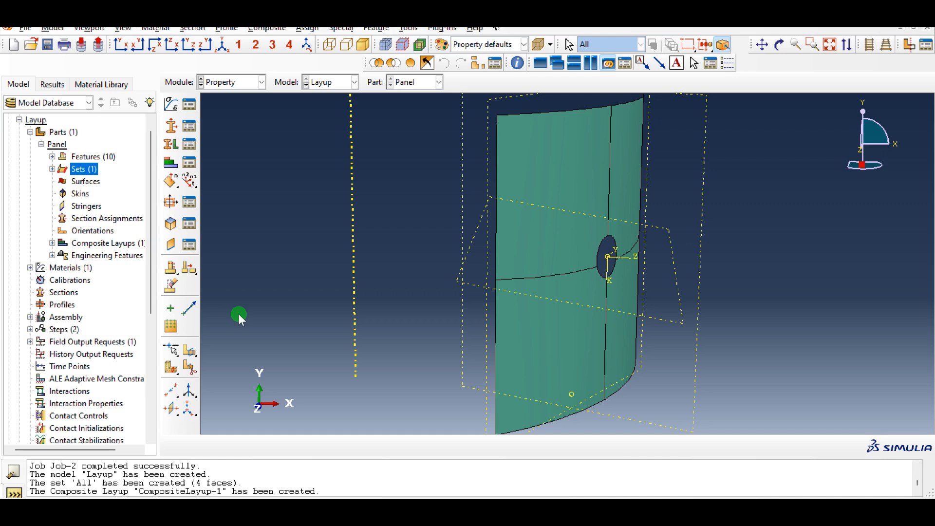
{"action": "left_click", "coordinate": [174, 185]}
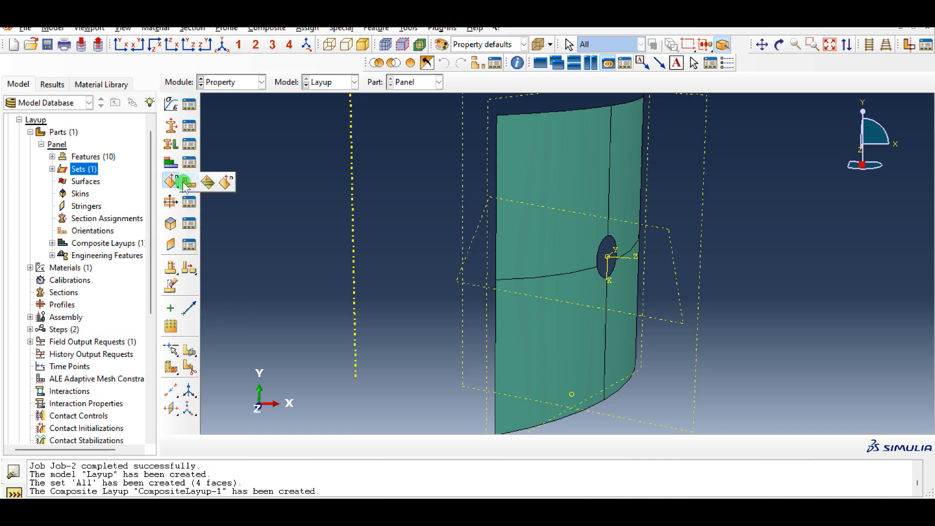
{"action": "left_click", "coordinate": [184, 184]}
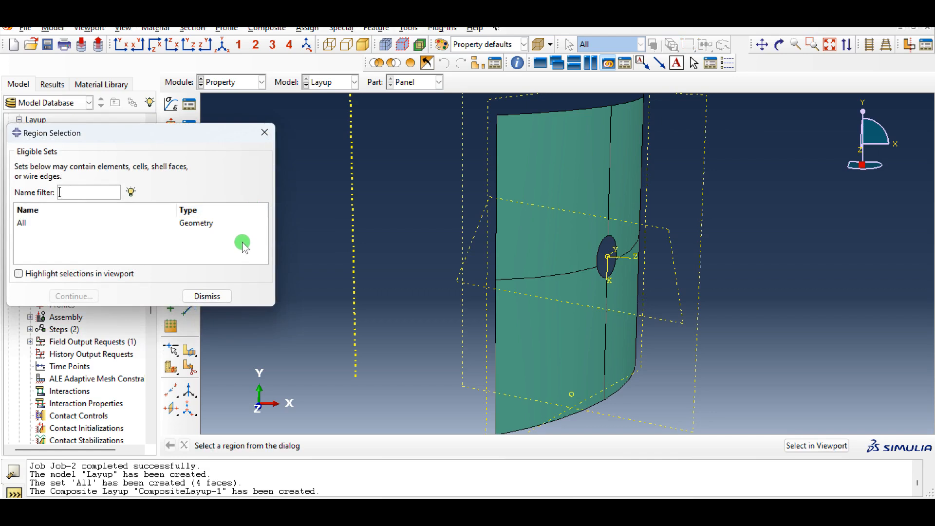
{"action": "left_click", "coordinate": [206, 223]}
{"action": "left_click", "coordinate": [74, 296]}
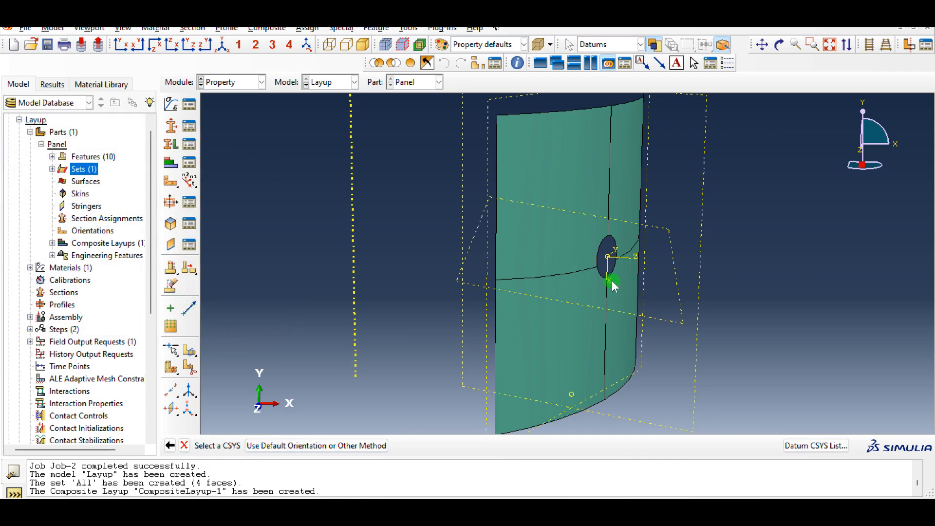
{"action": "scroll", "coordinate": [627, 278], "scroll_direction": "down", "scroll_amount": 2}
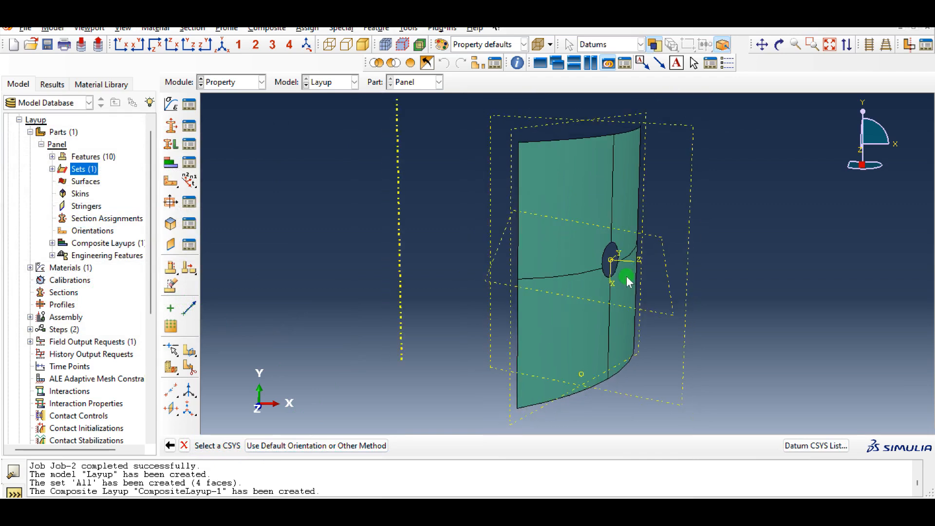
{"action": "left_click", "coordinate": [814, 451]}
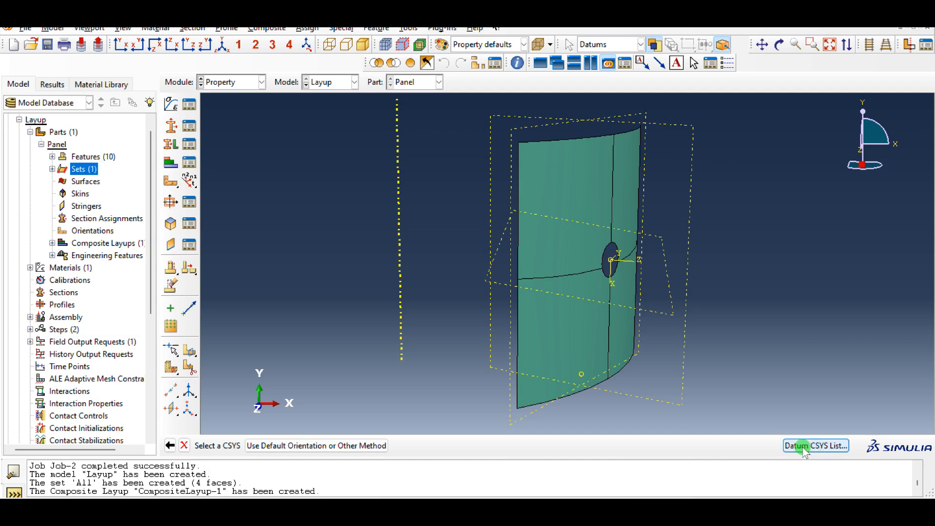
{"action": "left_click", "coordinate": [39, 193]}
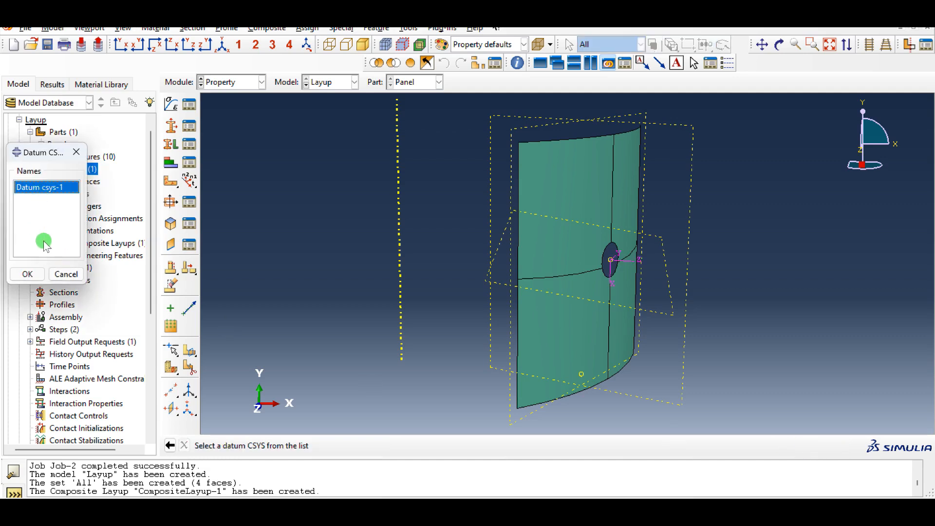
{"action": "left_click", "coordinate": [39, 276]}
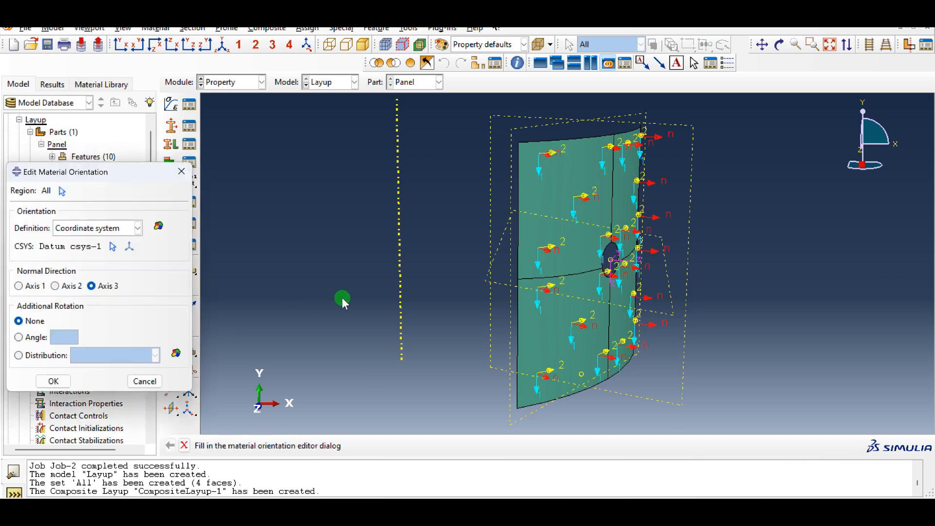
{"action": "left_click_drag", "start_coordinate": [551, 186], "coordinate": [565, 238], "text": "ctrl+alt"}
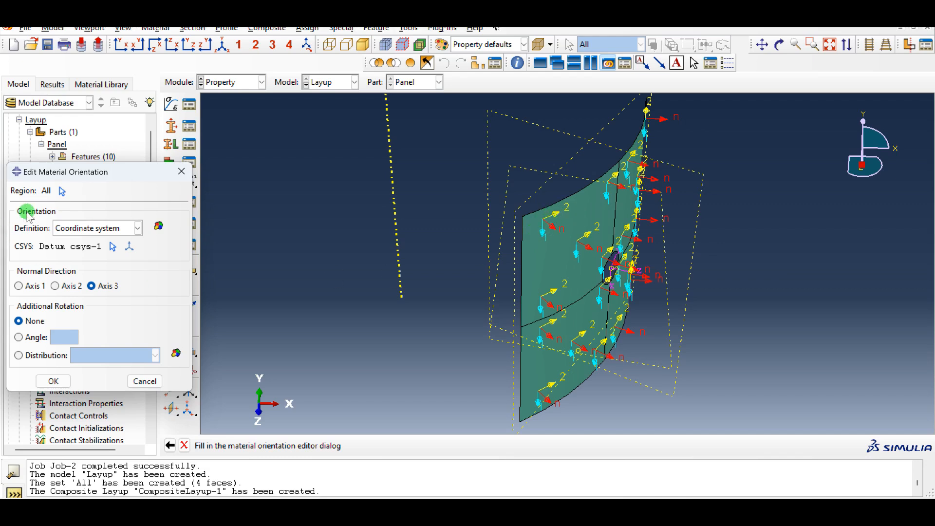
{"action": "left_click", "coordinate": [61, 388]}
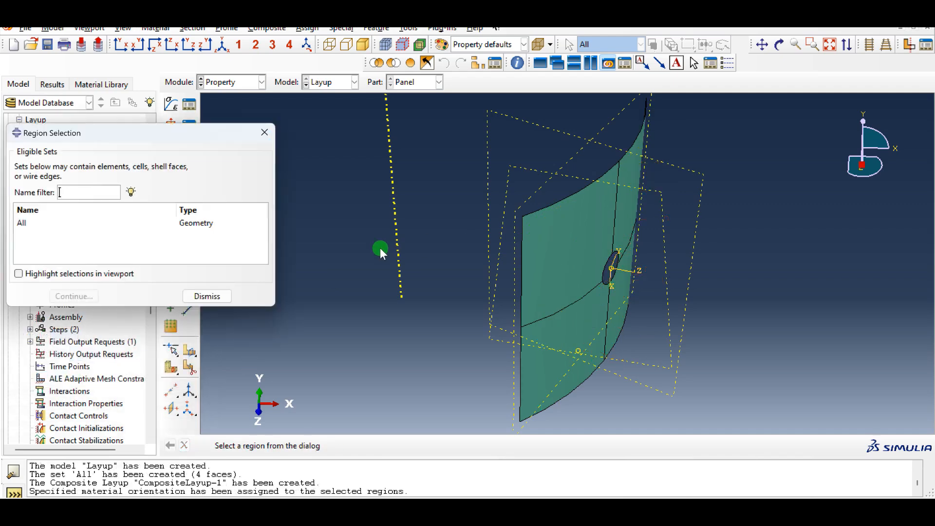
{"action": "left_click", "coordinate": [208, 296]}
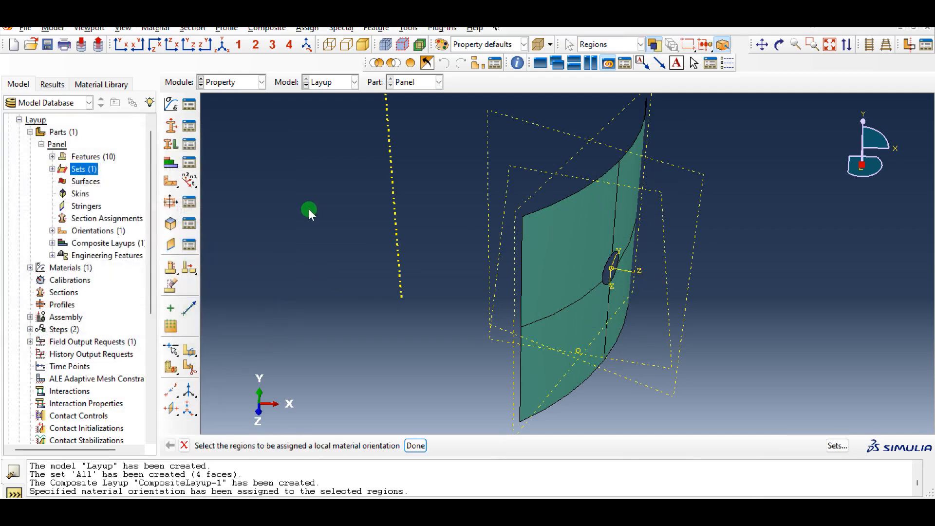
Examine the assembled panel in the Assembly module and the buckle step in the Step module's step manager
{"action": "left_click", "coordinate": [239, 84]}
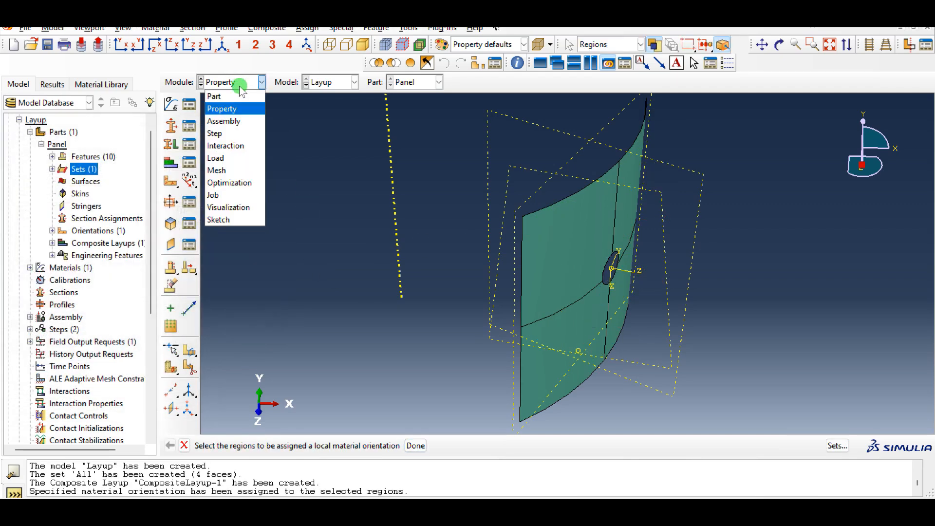
{"action": "left_click", "coordinate": [241, 122]}
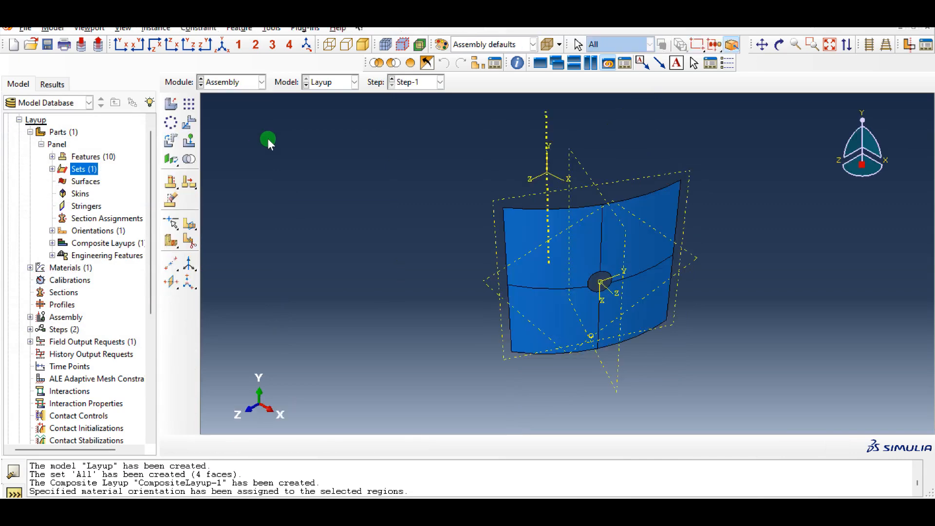
{"action": "left_click_drag", "start_coordinate": [562, 305], "coordinate": [633, 266], "text": "ctrl+alt"}
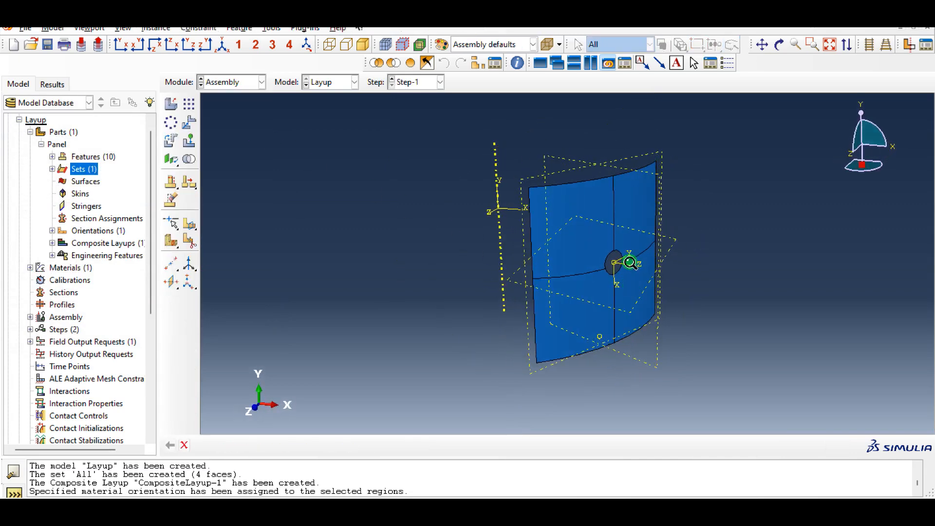
{"action": "left_click", "coordinate": [234, 166]}
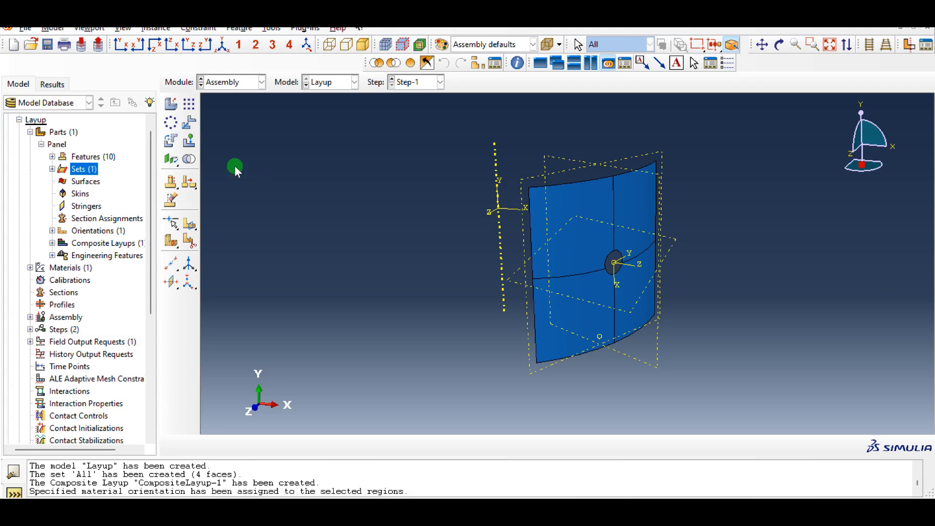
{"action": "left_click", "coordinate": [239, 83]}
{"action": "left_click", "coordinate": [237, 133]}
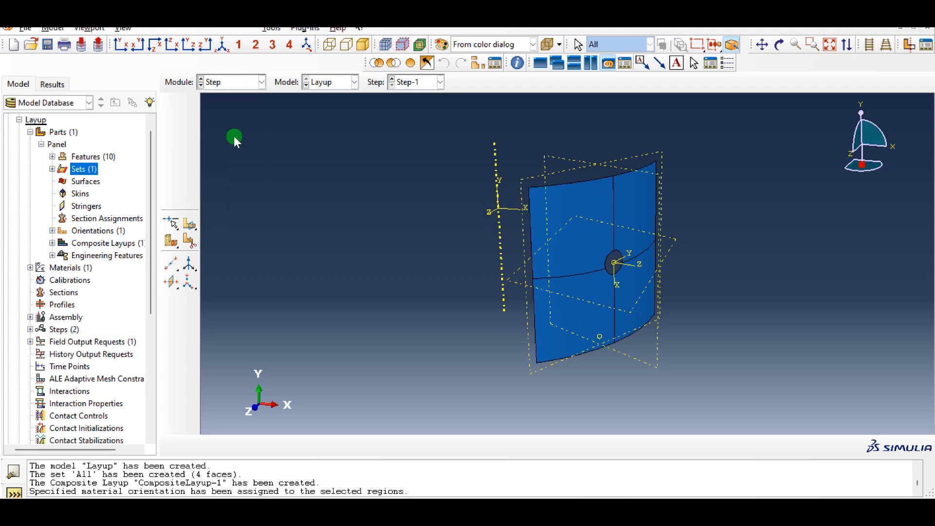
{"action": "left_click", "coordinate": [189, 104]}
{"action": "left_click", "coordinate": [282, 185]}
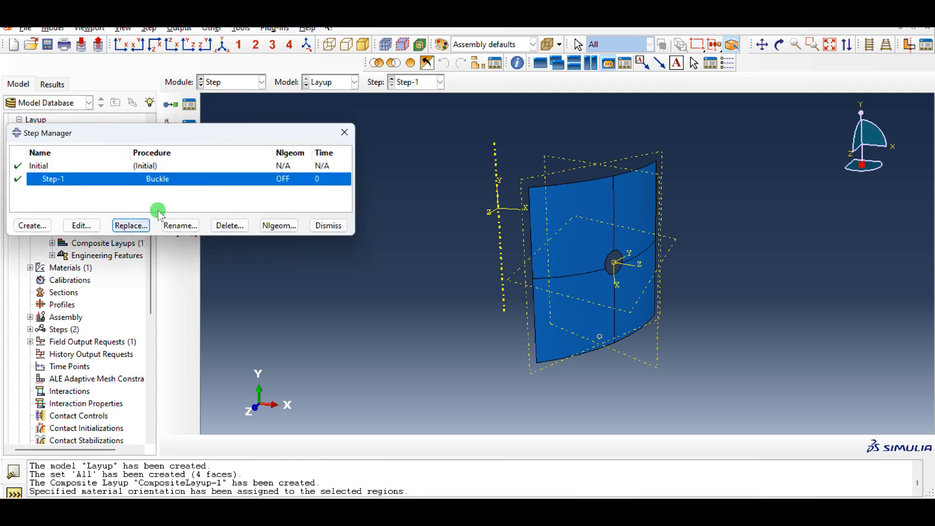
{"action": "left_click", "coordinate": [327, 225]}
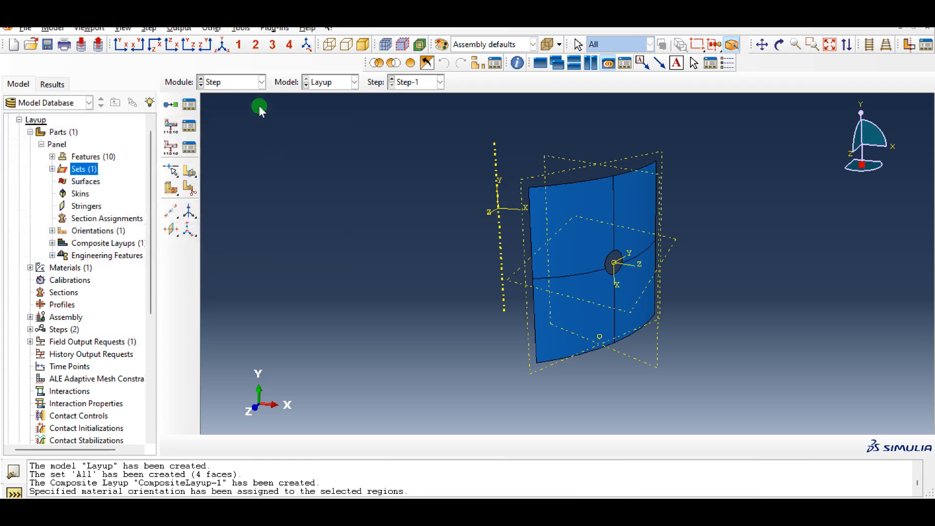
Examine the Layup model's interactions and loads in the Interaction and Load modules
{"action": "left_click", "coordinate": [249, 83]}
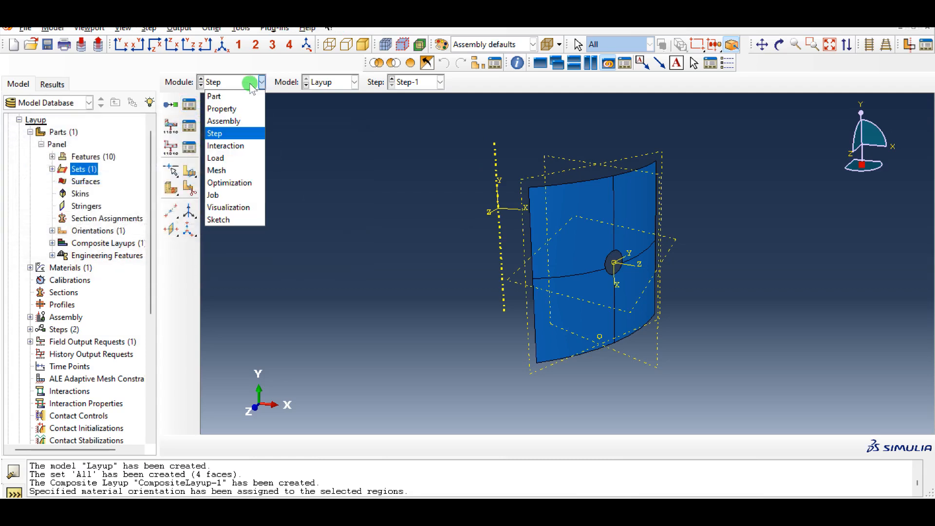
{"action": "left_click", "coordinate": [247, 152]}
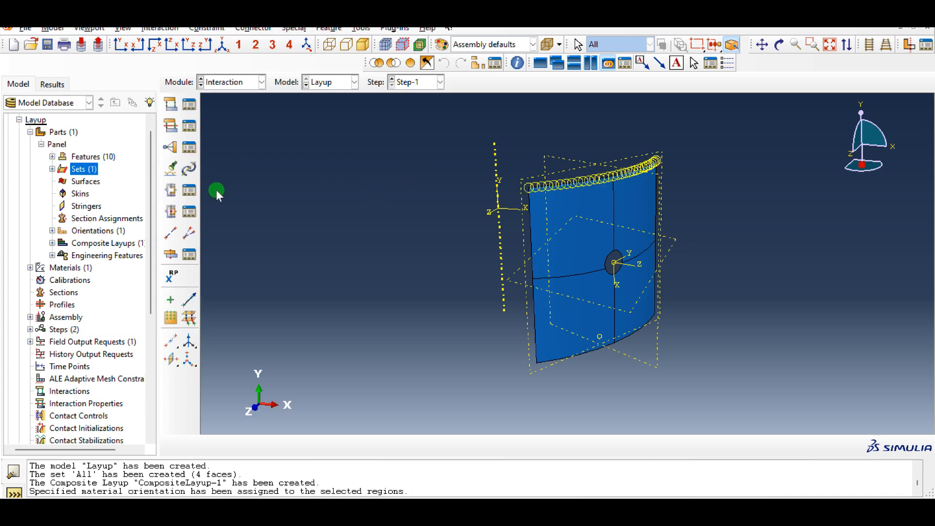
{"action": "left_click", "coordinate": [224, 83]}
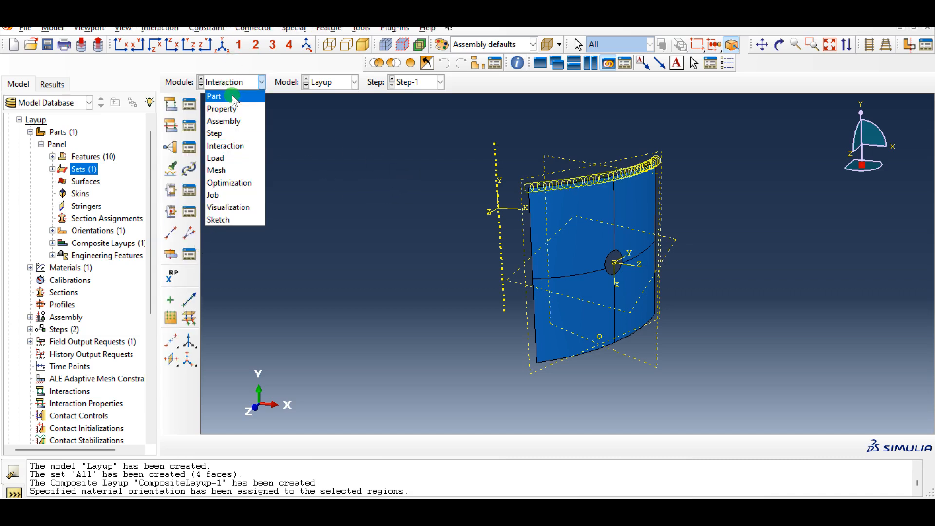
{"action": "left_click", "coordinate": [261, 157]}
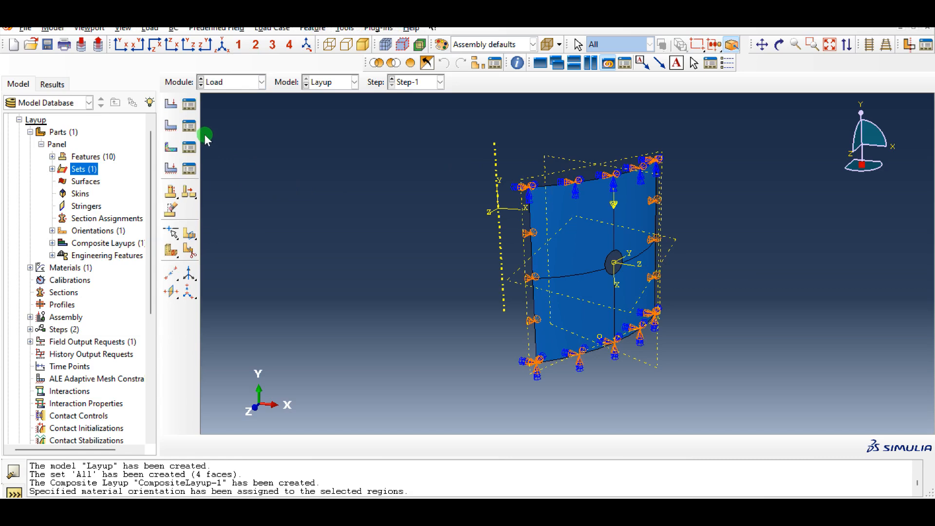
Submit Job-2 for the Layup model in the Job module, overwriting the existing job files
{"action": "left_click", "coordinate": [229, 83]}
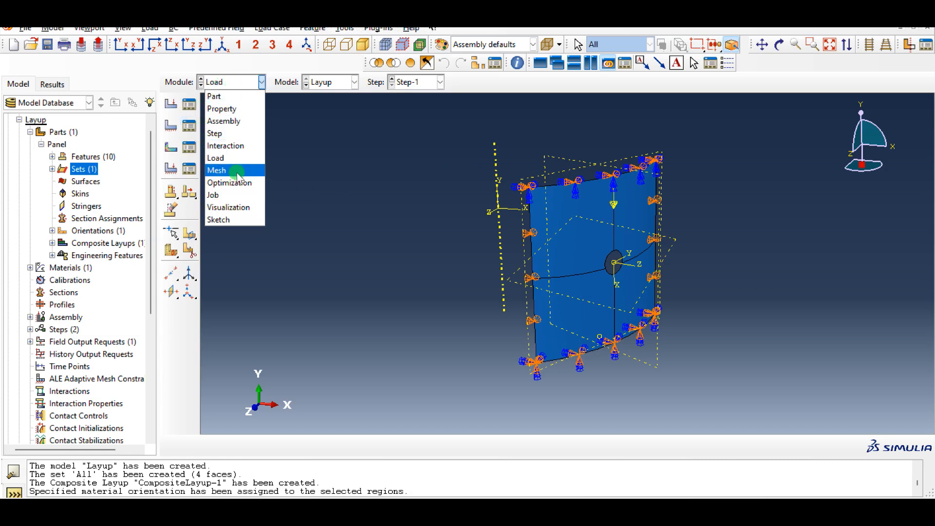
{"action": "left_click", "coordinate": [229, 196]}
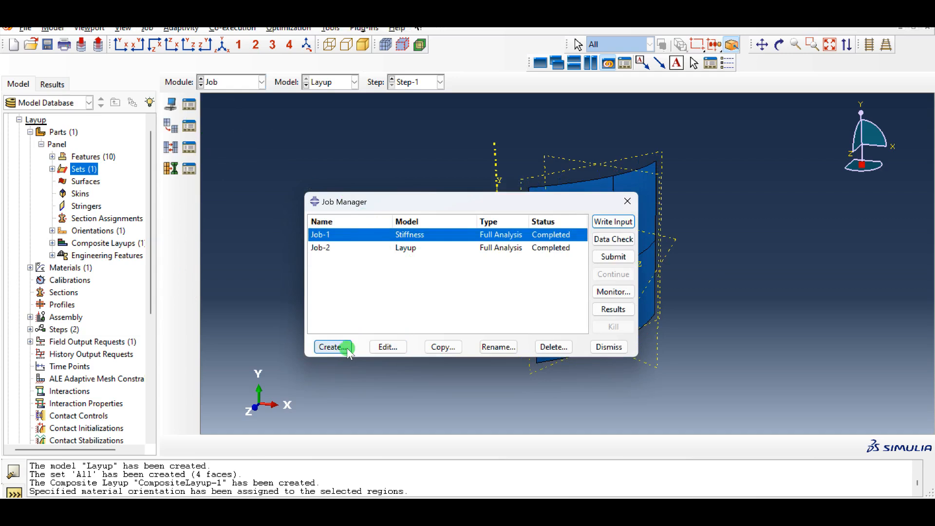
{"action": "left_click", "coordinate": [409, 248]}
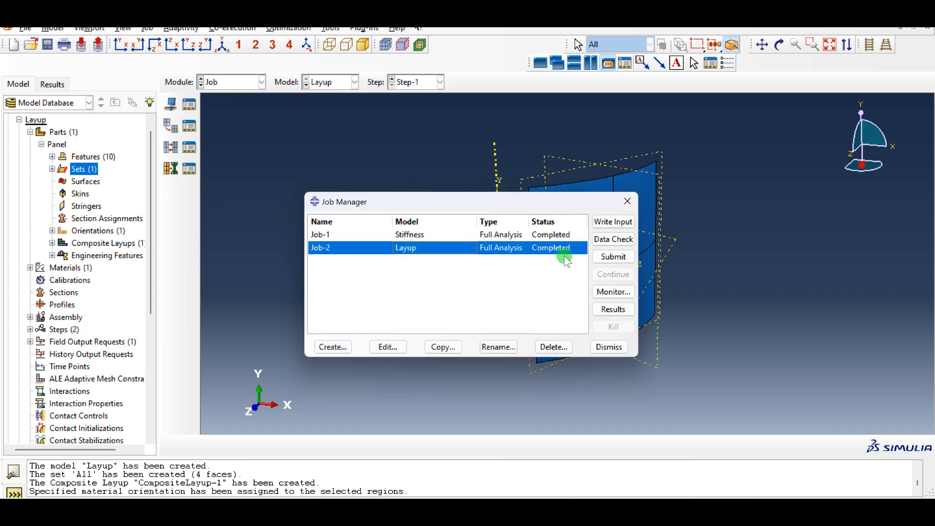
{"action": "left_click", "coordinate": [615, 257]}
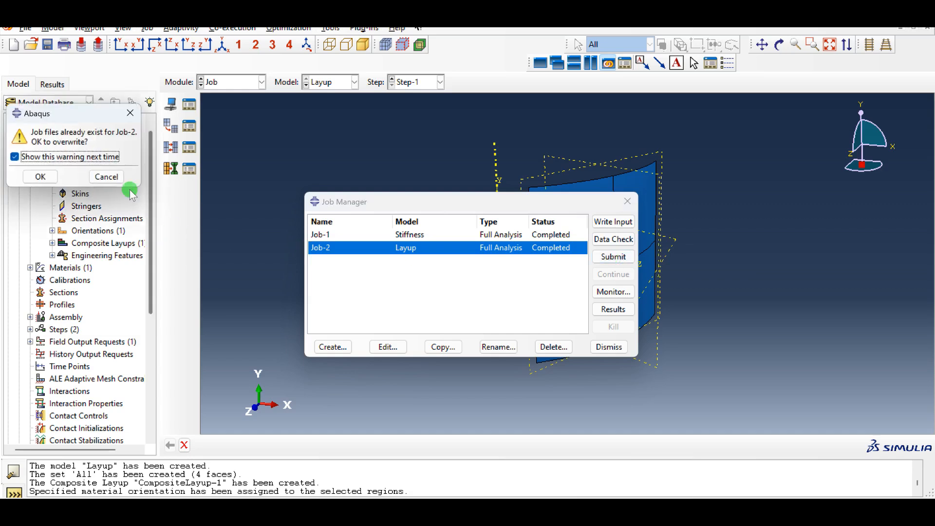
{"action": "left_click", "coordinate": [43, 177]}
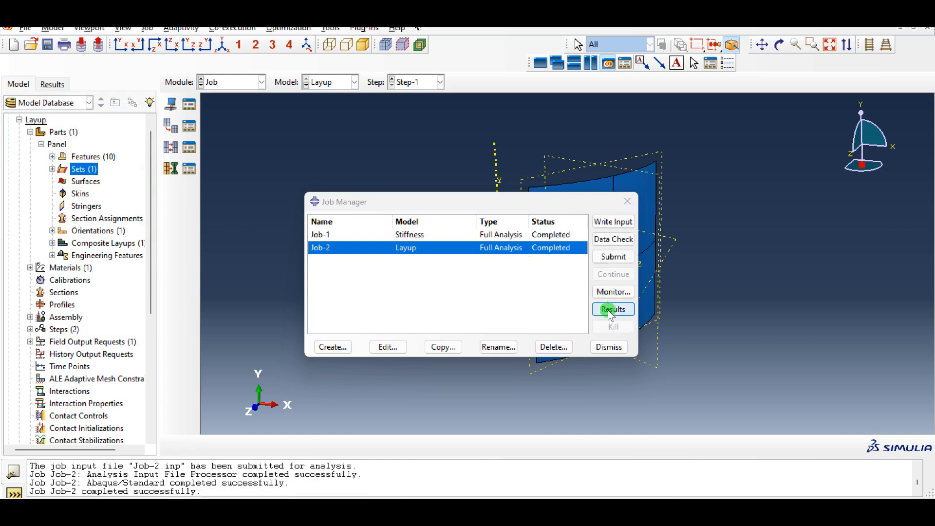
Open the Job-2 results and plot contours of displacement U on the deformed panel
{"action": "left_click", "coordinate": [610, 309]}
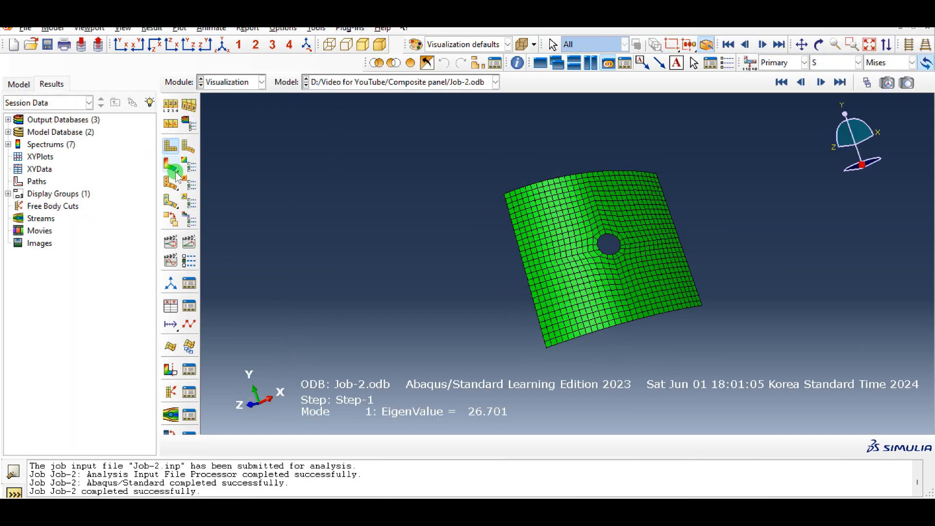
{"action": "left_click", "coordinate": [174, 171]}
{"action": "left_click_drag", "start_coordinate": [631, 279], "coordinate": [634, 246], "text": "ctrl+alt"}
{"action": "left_click", "coordinate": [815, 62]}
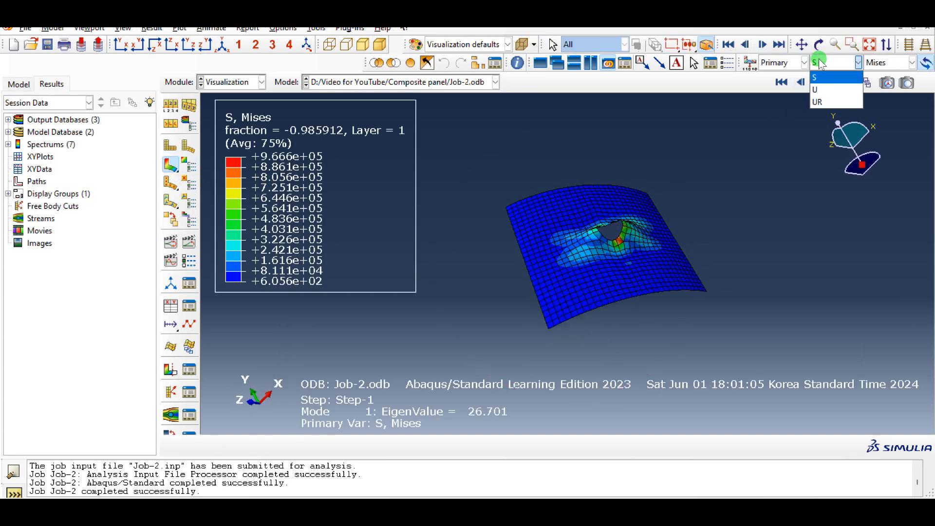
{"action": "left_click", "coordinate": [819, 90]}
Browse the buckling mode frames of Step-1 and display mode 9
{"action": "left_click", "coordinate": [153, 28]}
{"action": "left_click", "coordinate": [168, 38]}
{"action": "left_click", "coordinate": [121, 225]}
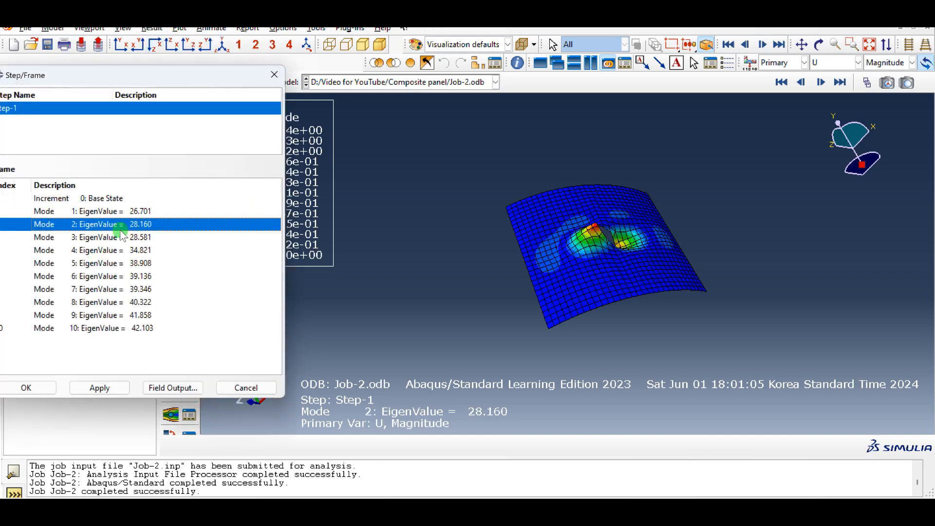
{"action": "left_click", "coordinate": [119, 316]}
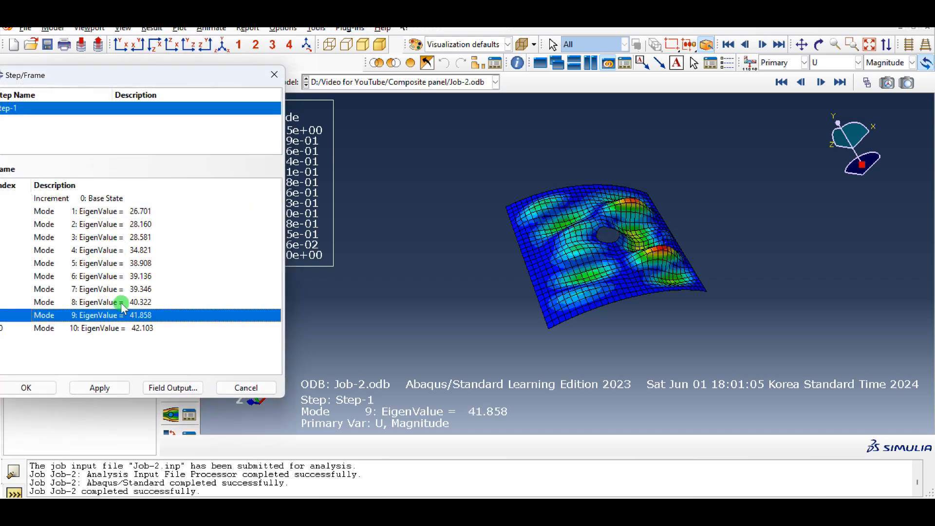
{"action": "left_click", "coordinate": [124, 289]}
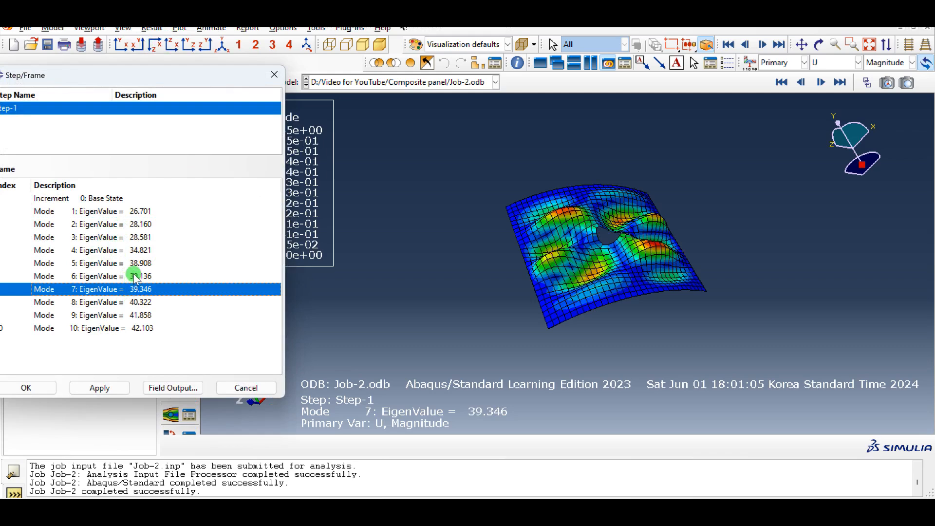
{"action": "left_click", "coordinate": [135, 276]}
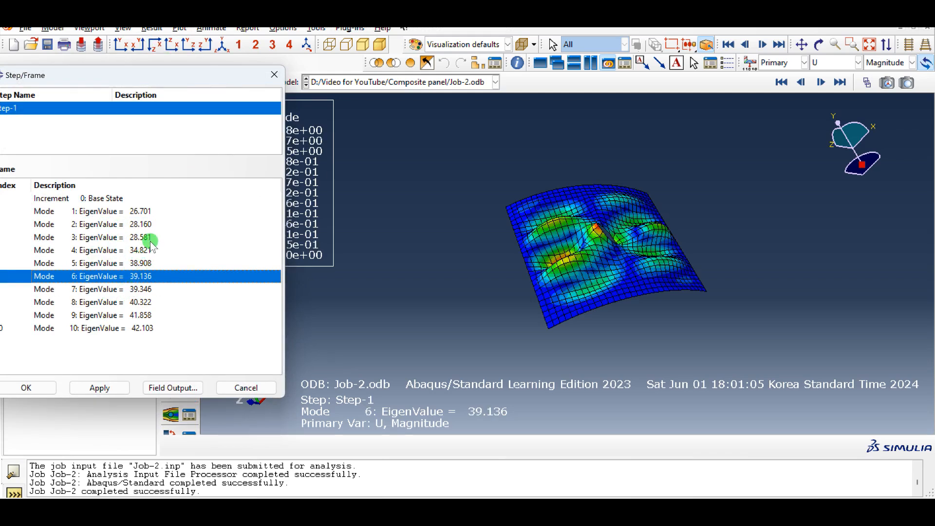
{"action": "left_click", "coordinate": [144, 263]}
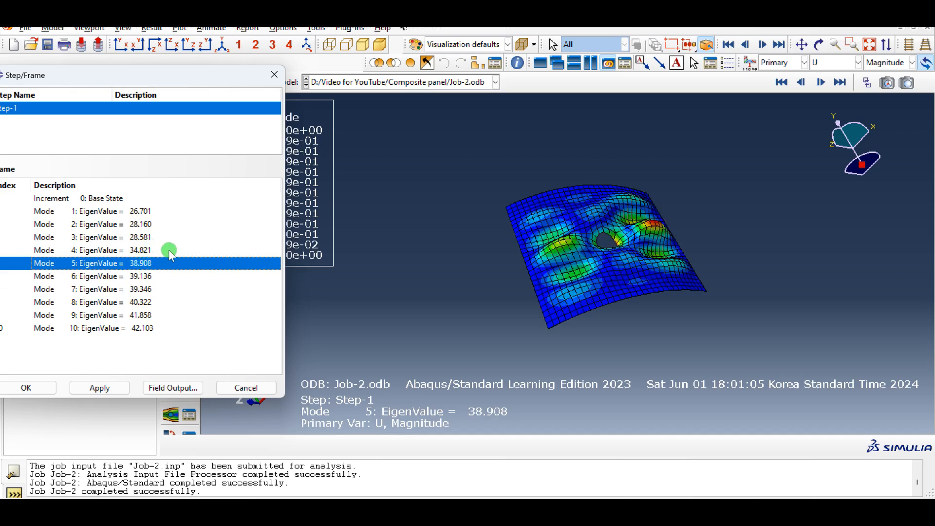
{"action": "left_click", "coordinate": [144, 326]}
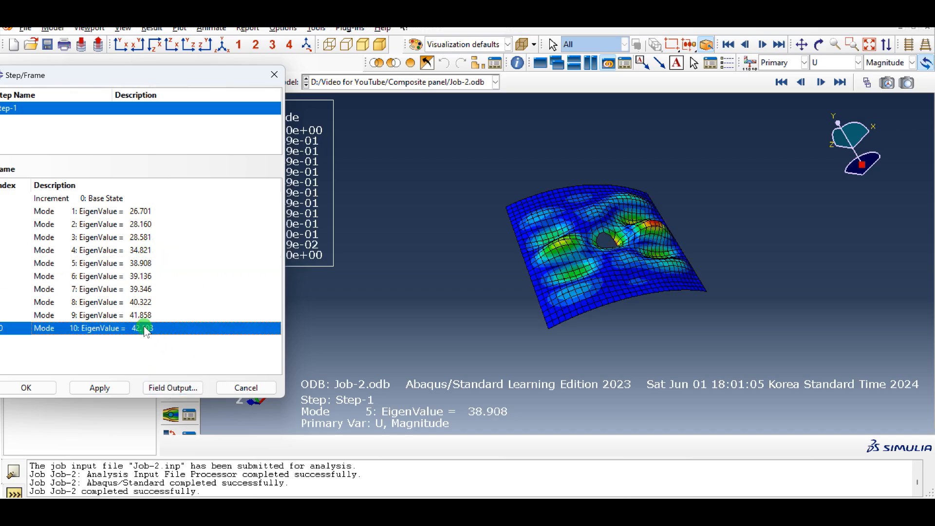
{"action": "left_click_drag", "start_coordinate": [641, 186], "coordinate": [618, 239], "text": "ctrl+alt"}
{"action": "scroll", "coordinate": [618, 239], "scroll_direction": "down", "scroll_amount": 4}
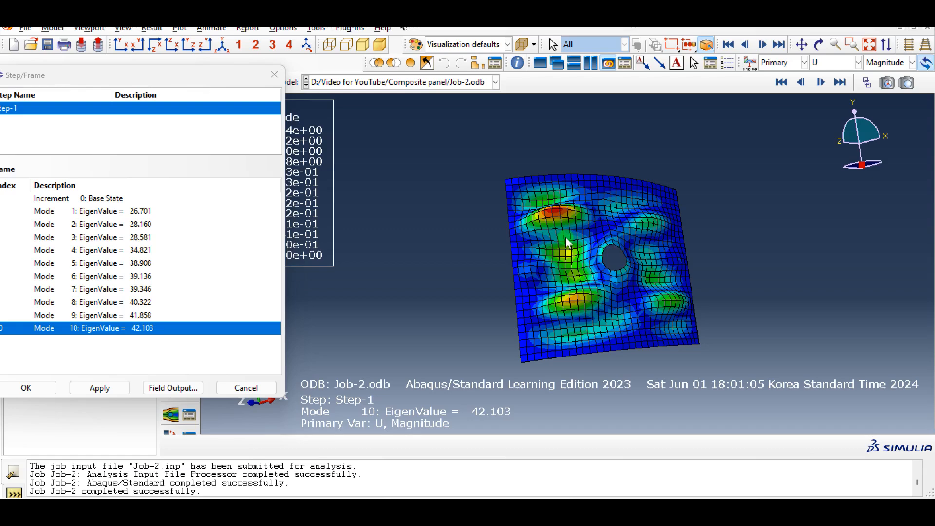
{"action": "left_click", "coordinate": [85, 318]}
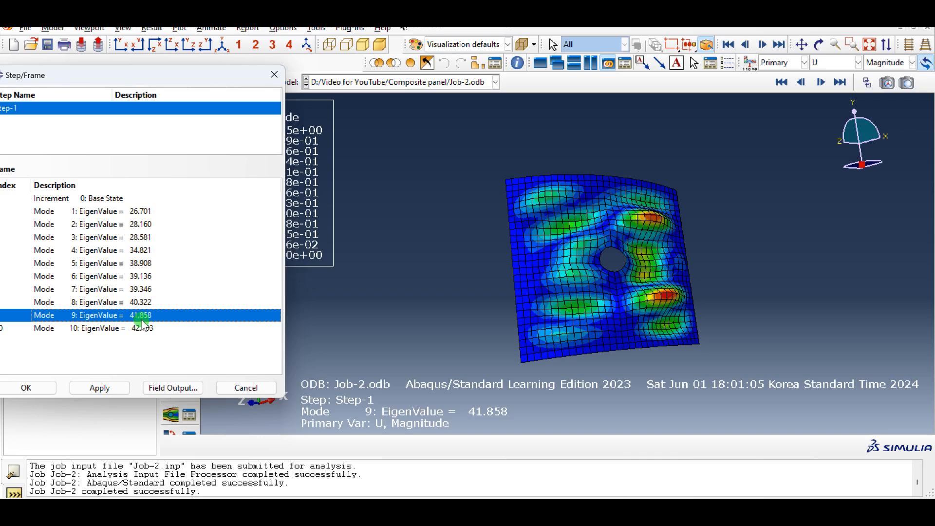
{"action": "left_click", "coordinate": [53, 387]}
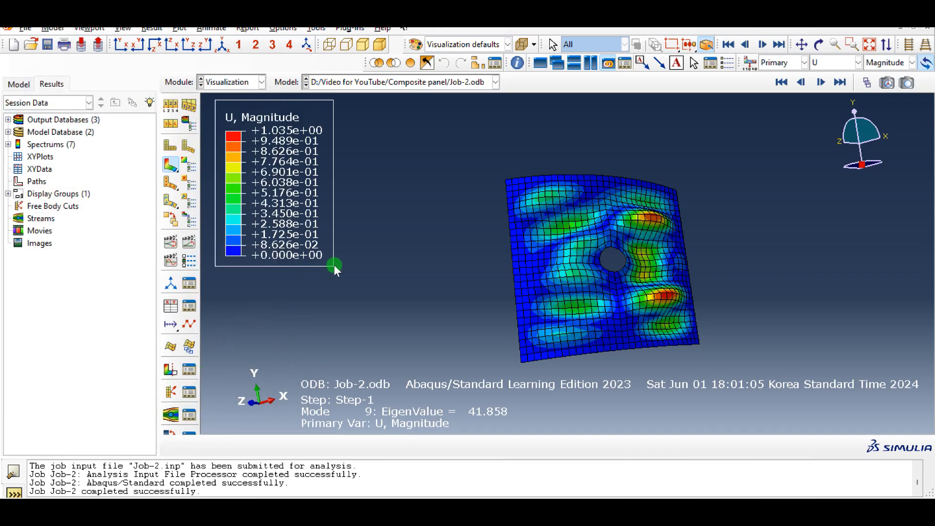